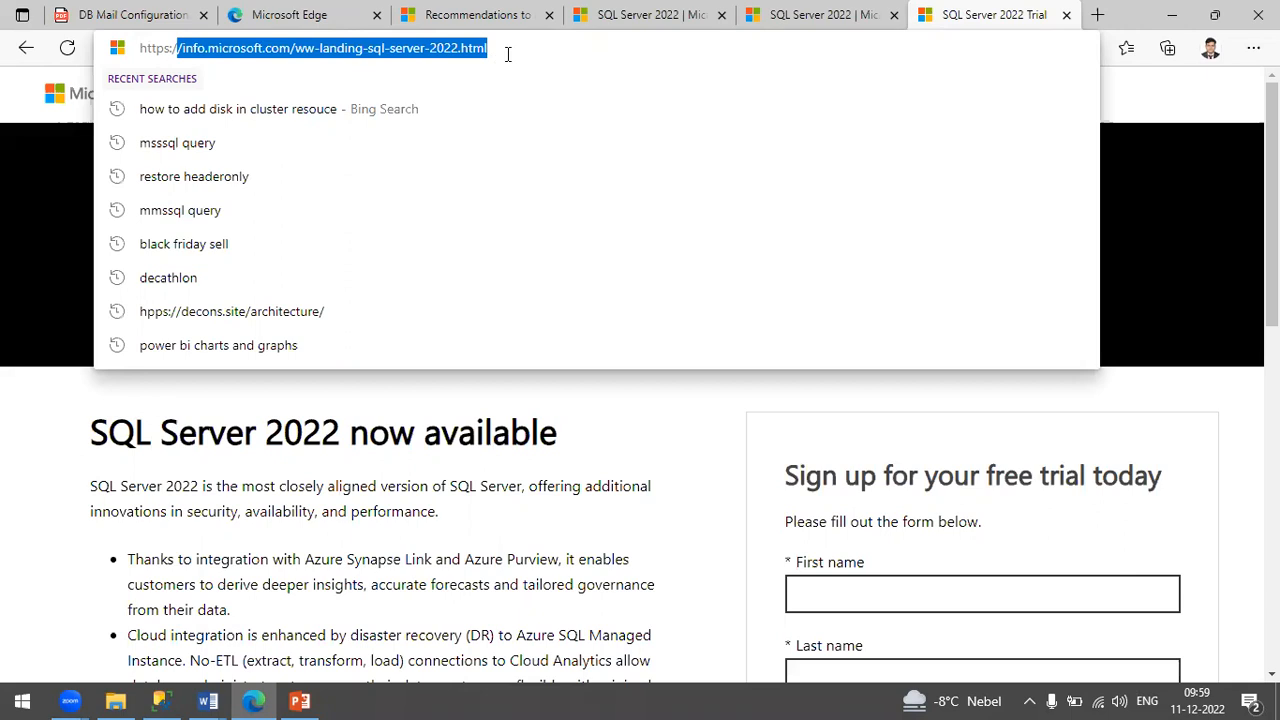
- Review the SQL Server 2022 trial page and the required fields of its sign-up form
{"action": "left_click", "coordinate": [36, 497]}
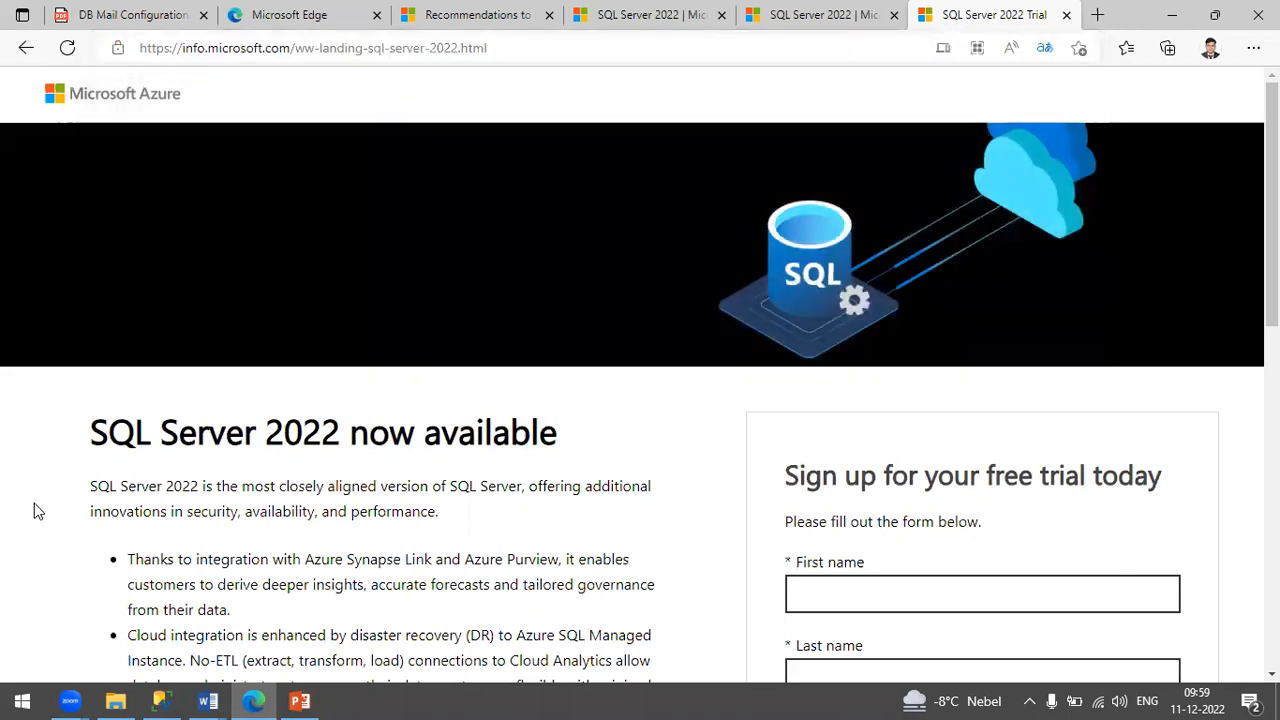
{"action": "scroll", "coordinate": [40, 497], "scroll_direction": "down", "scroll_amount": 5}
{"action": "scroll", "coordinate": [93, 460], "scroll_direction": "up", "scroll_amount": 1}
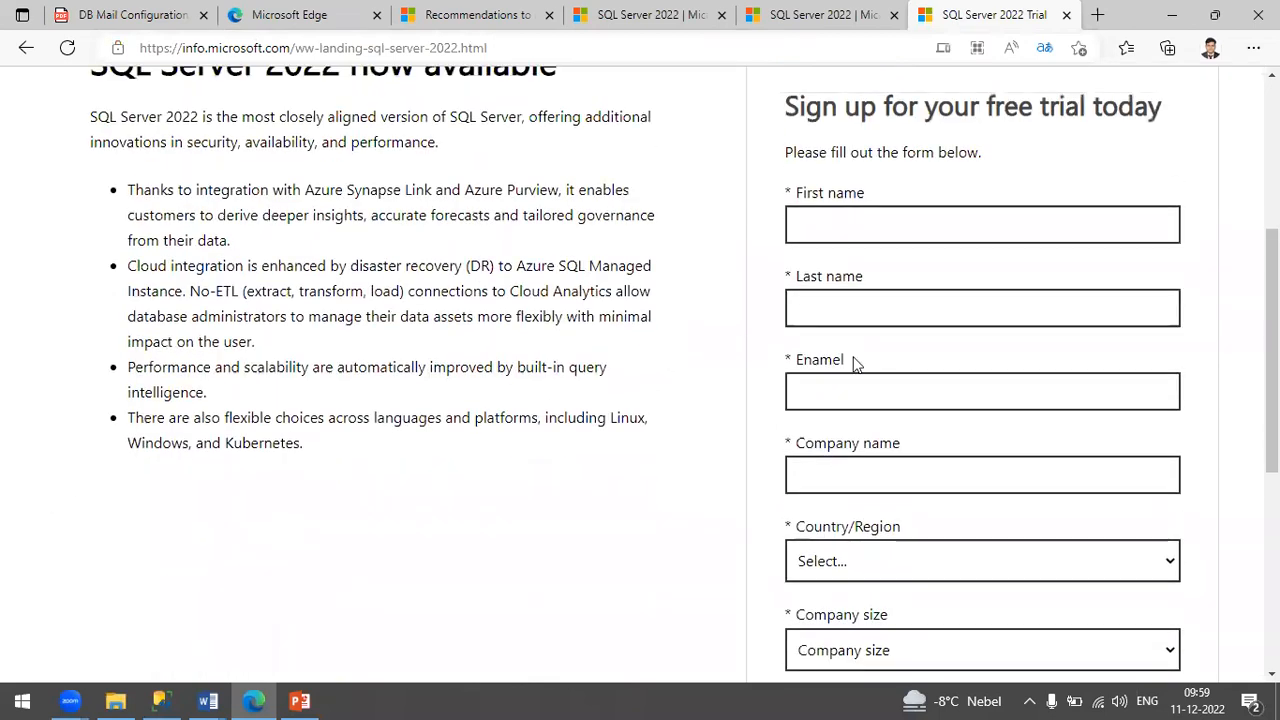
{"action": "scroll", "coordinate": [860, 420], "scroll_direction": "down", "scroll_amount": 5}
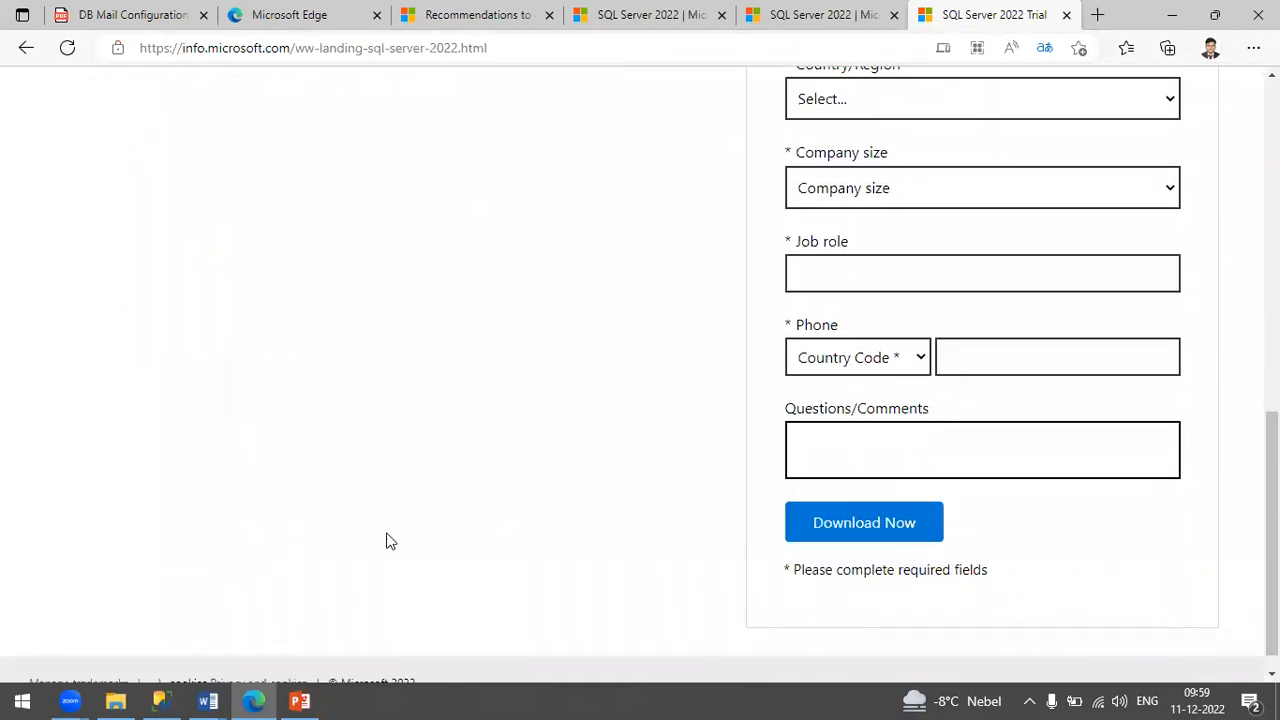
{"action": "scroll", "coordinate": [281, 409], "scroll_direction": "up", "scroll_amount": 3}
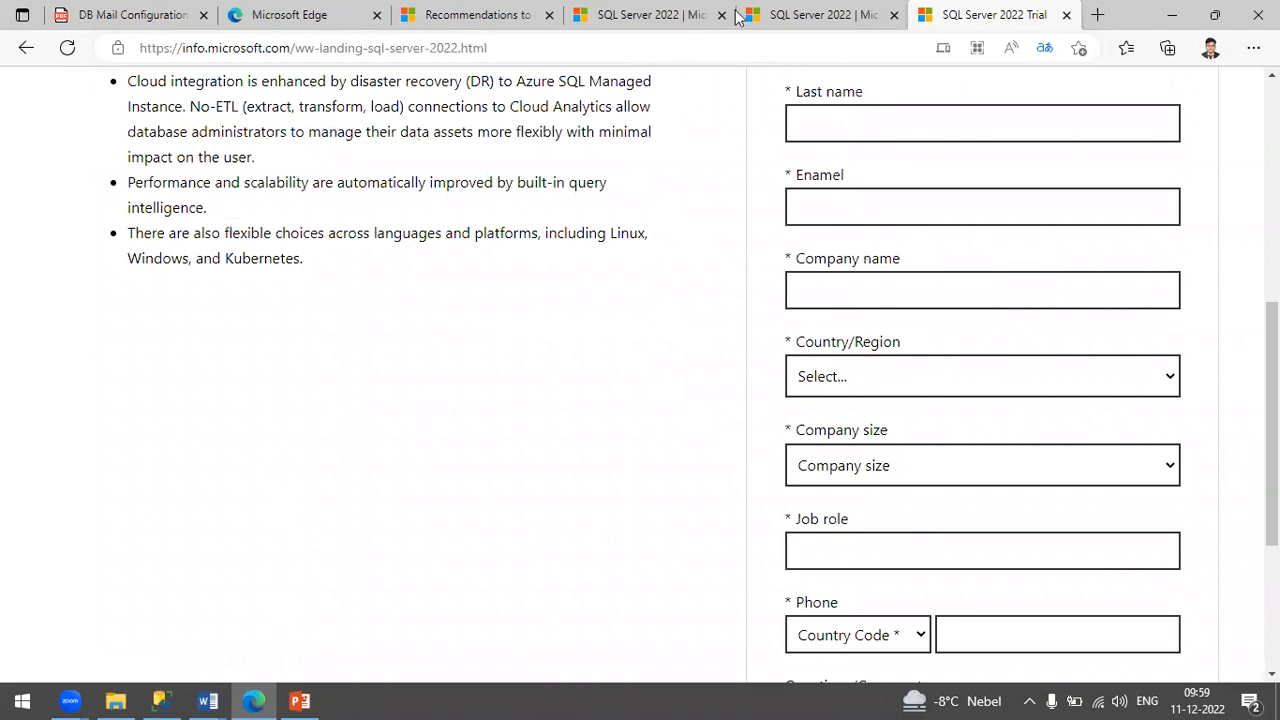
- Compare the Evaluation Center's SQL Server 2022 download options with the trial sign-up form
{"action": "left_click", "coordinate": [800, 15]}
{"action": "scroll", "coordinate": [112, 390], "scroll_direction": "up", "scroll_amount": 2}
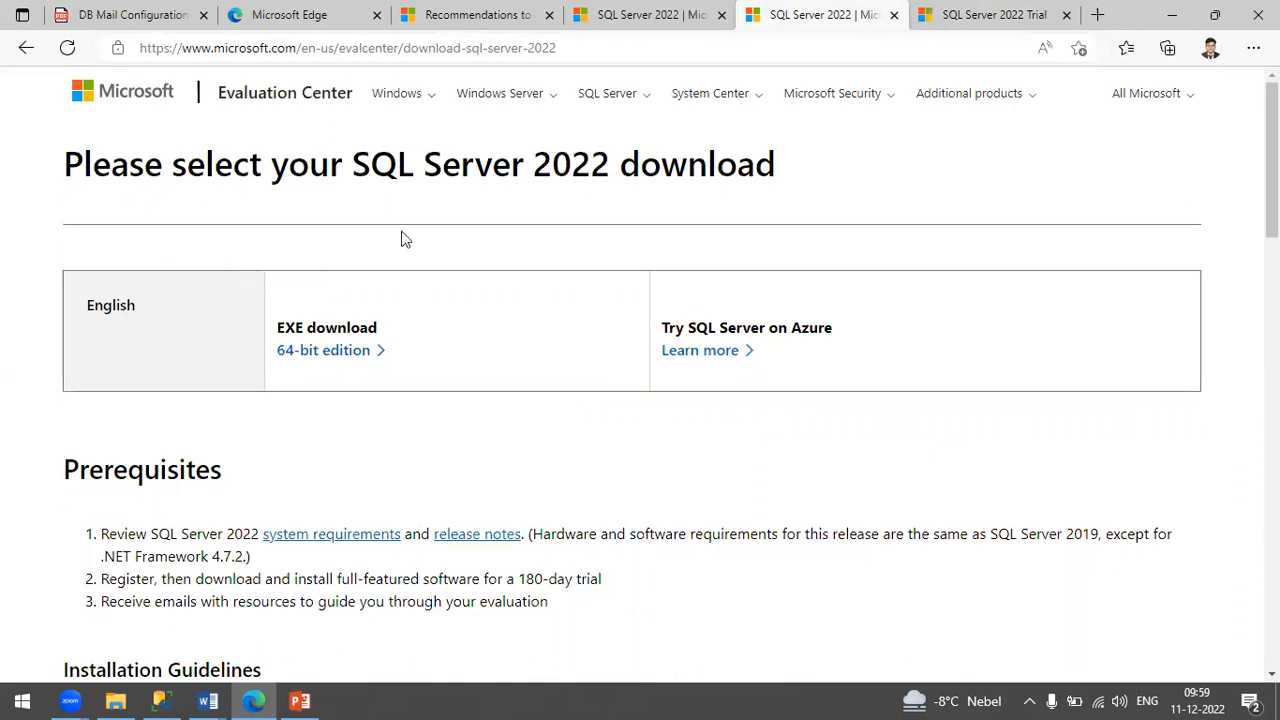
{"action": "scroll", "coordinate": [193, 270], "scroll_direction": "down", "scroll_amount": 2}
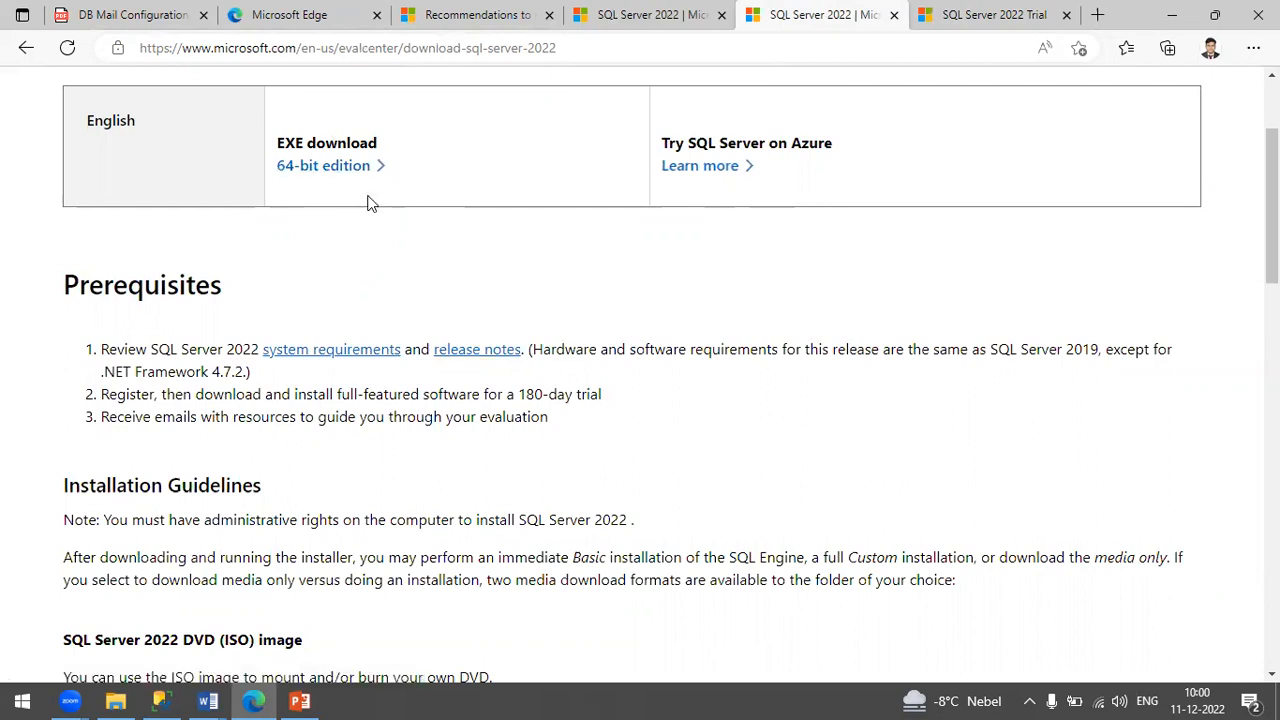
{"action": "left_click", "coordinate": [973, 14]}
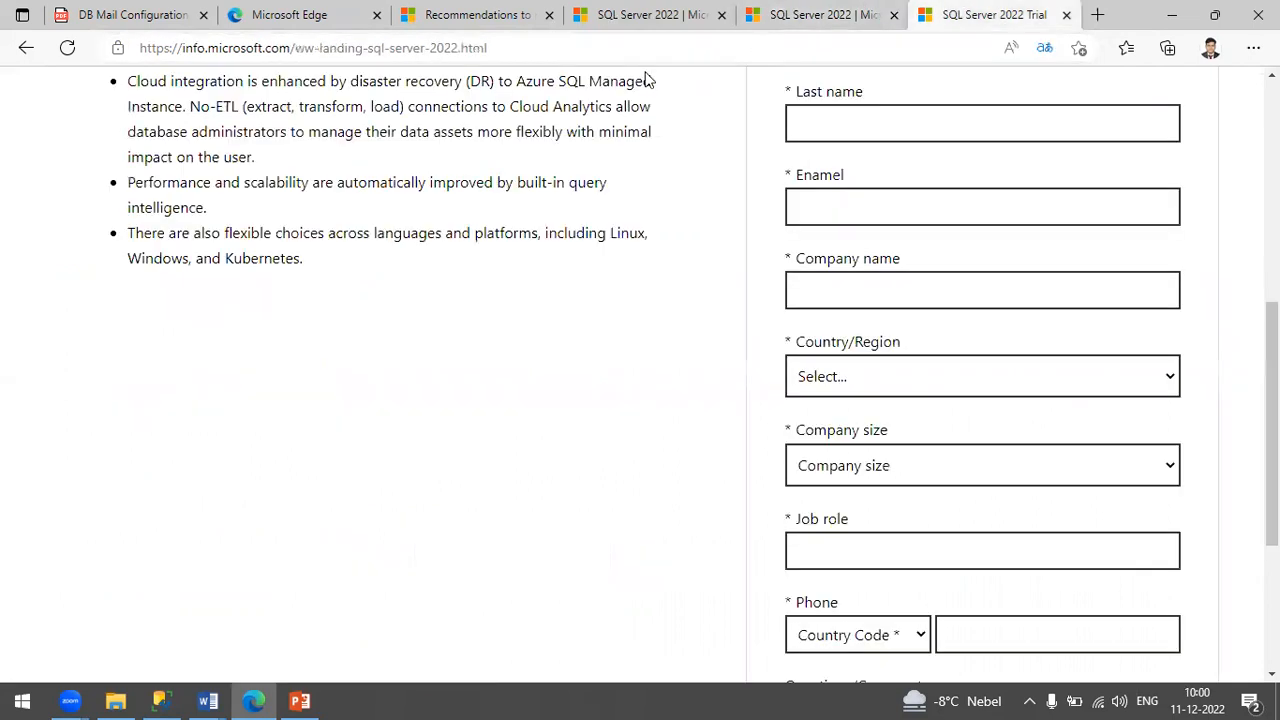
{"action": "left_click", "coordinate": [815, 14]}
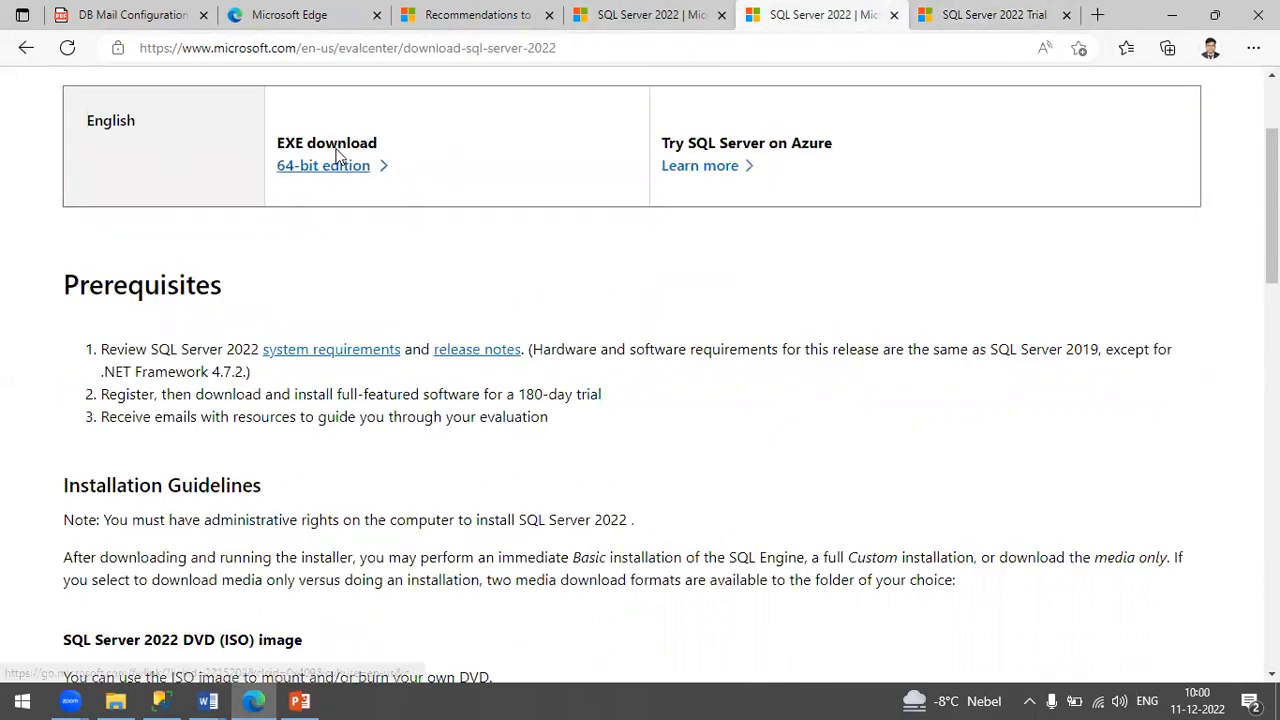
- Read the prerequisites and installation guidelines for SQL Server 2022, highlighting the 180-day trial text
{"action": "scroll", "coordinate": [213, 279], "scroll_direction": "down", "scroll_amount": 1}
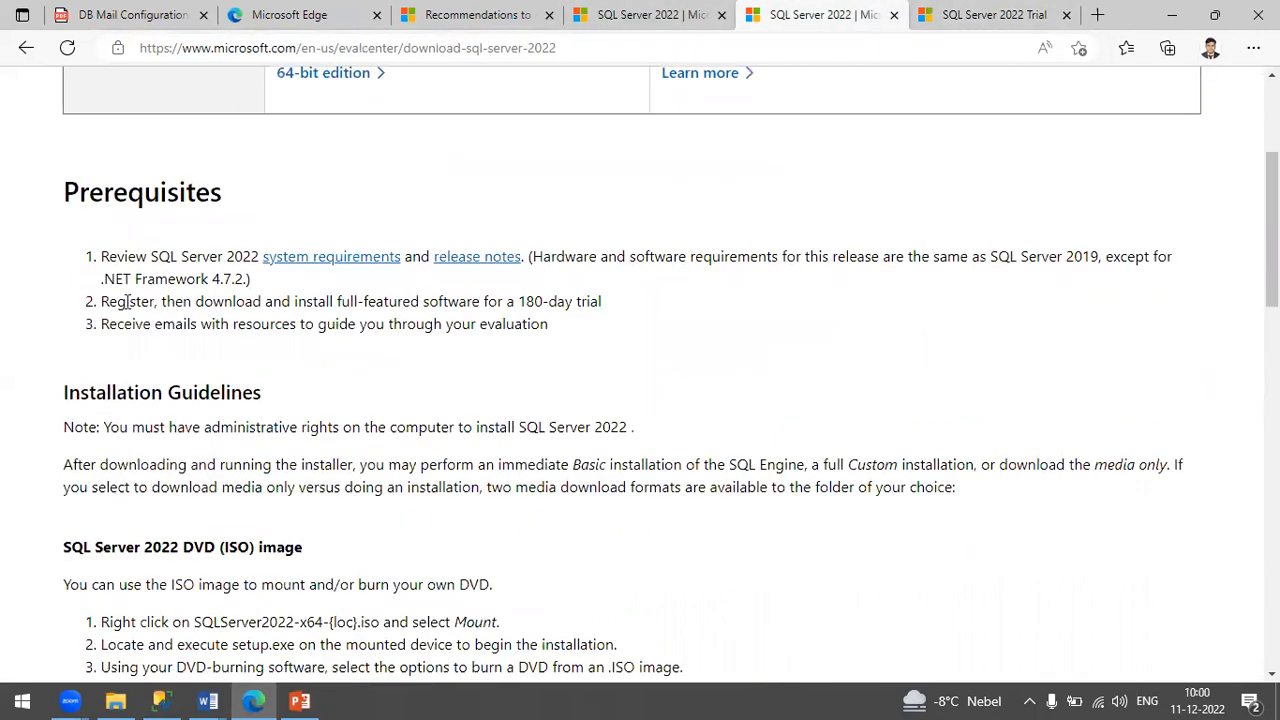
{"action": "scroll", "coordinate": [128, 301], "scroll_direction": "up", "scroll_amount": 1}
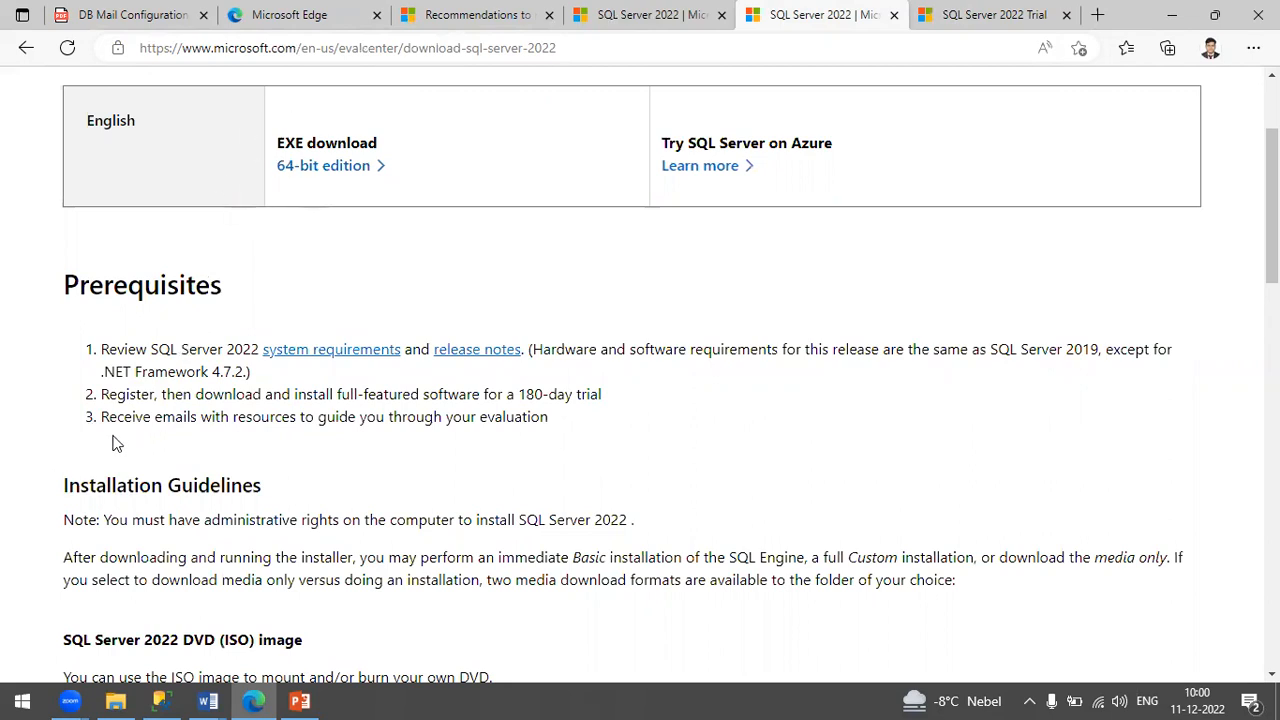
{"action": "scroll", "coordinate": [63, 420], "scroll_direction": "down", "scroll_amount": 1}
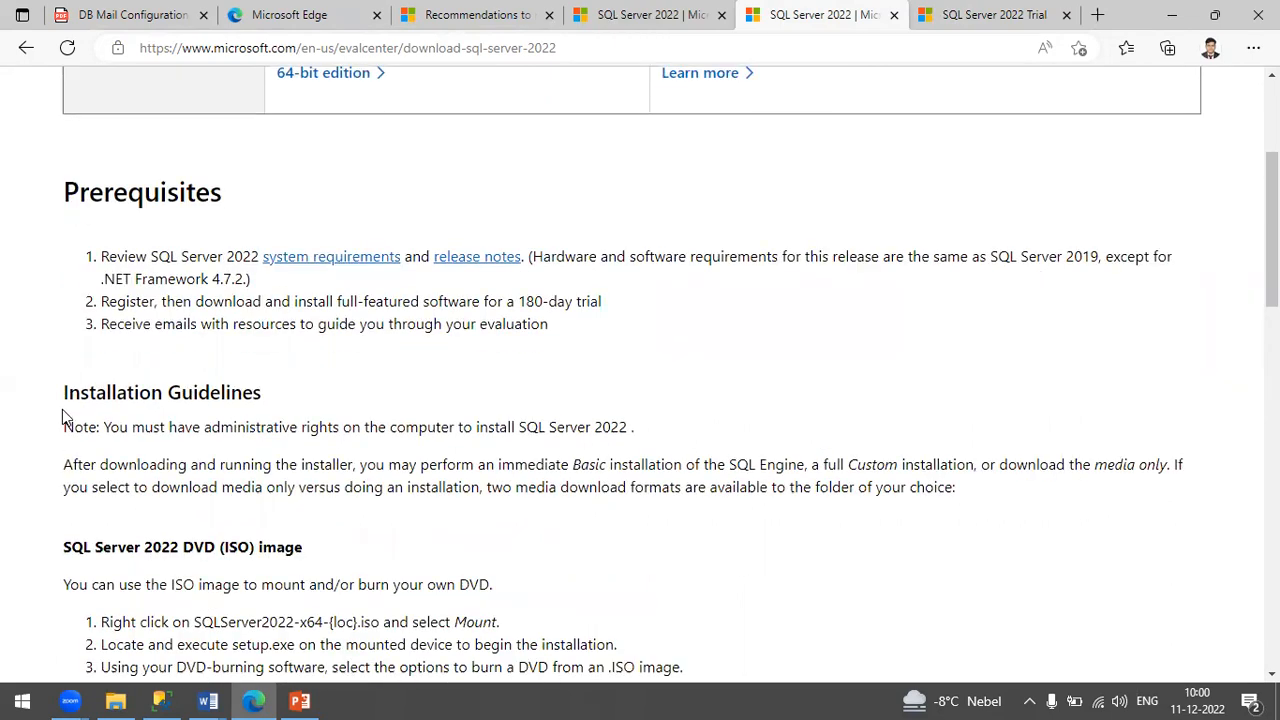
{"action": "scroll", "coordinate": [76, 388], "scroll_direction": "down", "scroll_amount": 1}
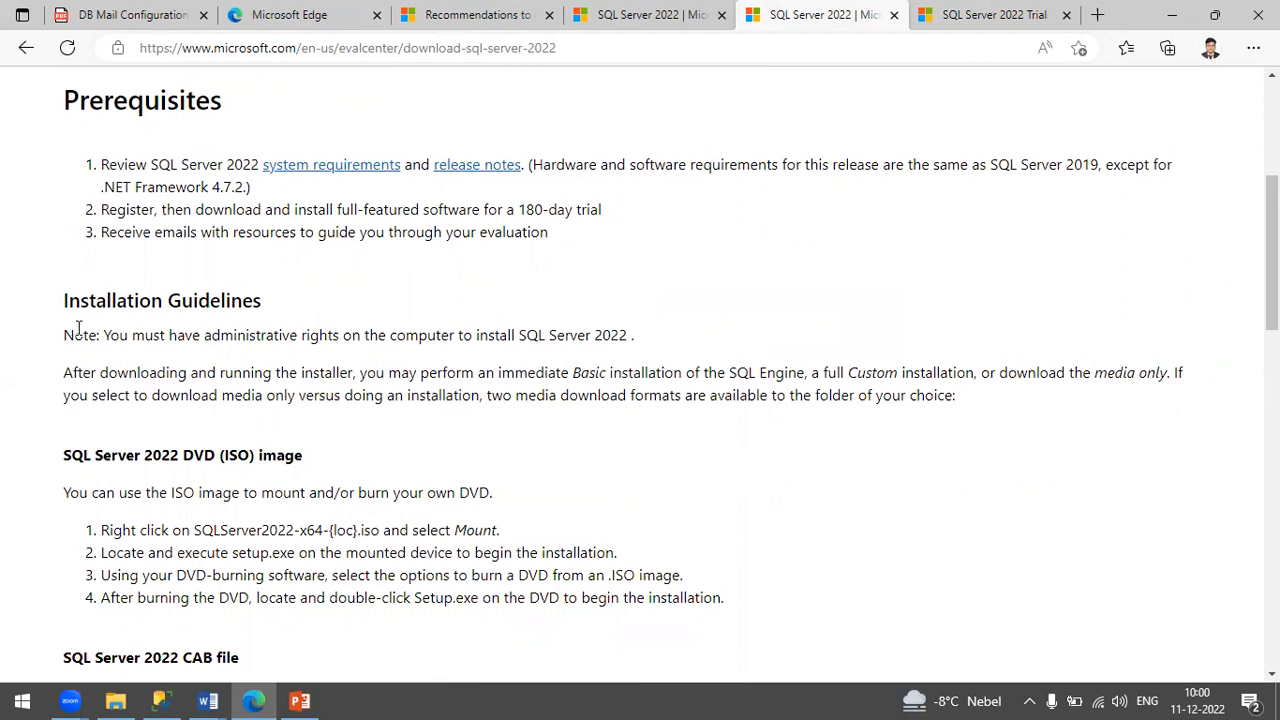
{"action": "left_click_drag", "start_coordinate": [298, 209], "coordinate": [606, 208]}
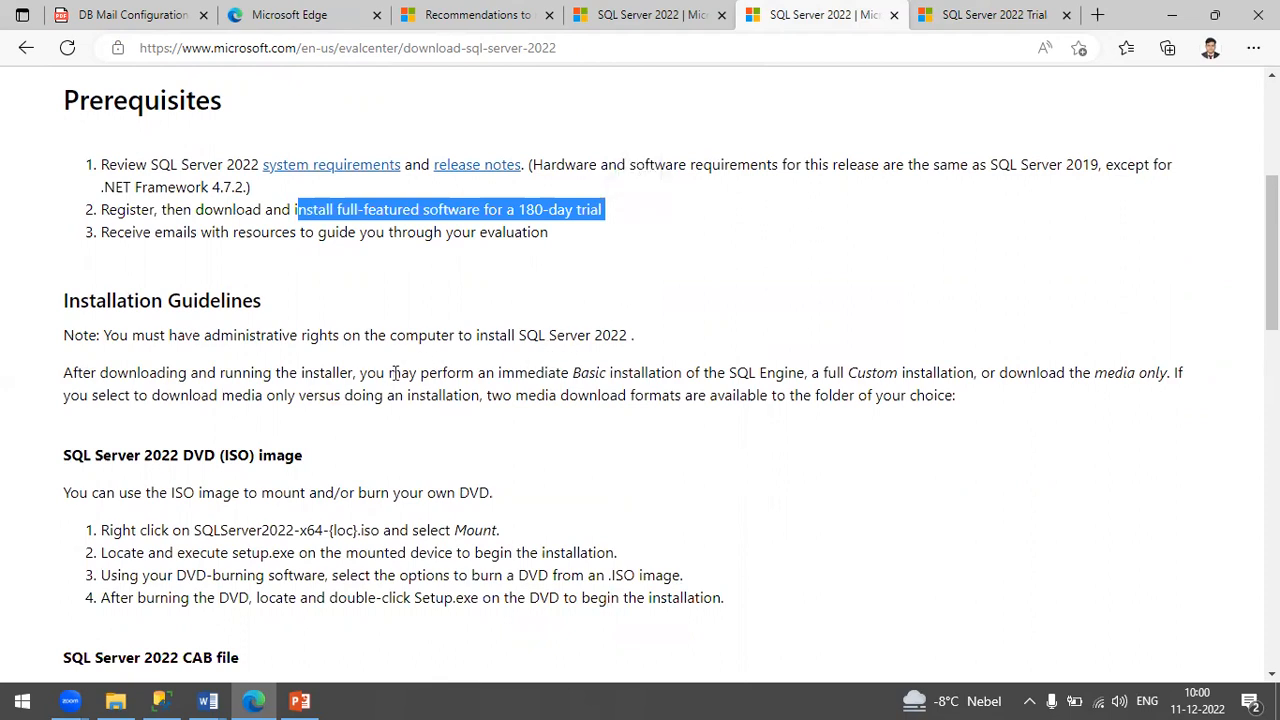
{"action": "scroll", "coordinate": [398, 368], "scroll_direction": "down", "scroll_amount": 1}
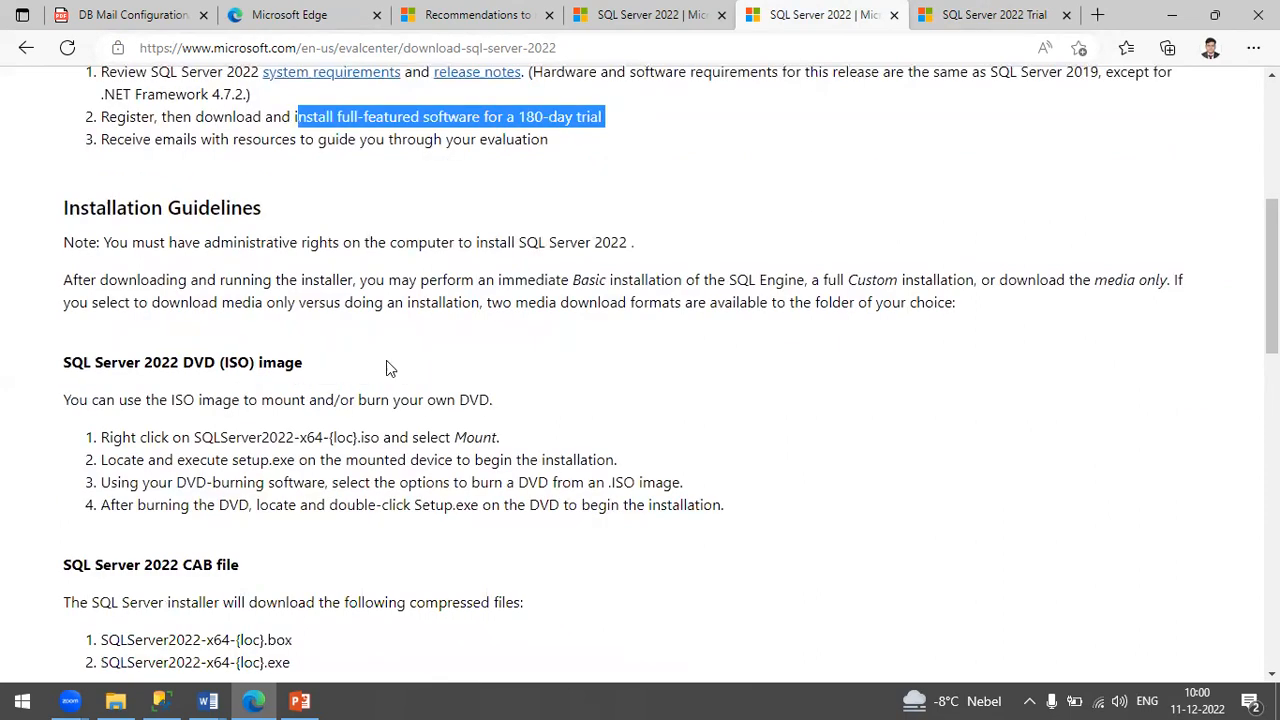
{"action": "scroll", "coordinate": [140, 367], "scroll_direction": "down", "scroll_amount": 1}
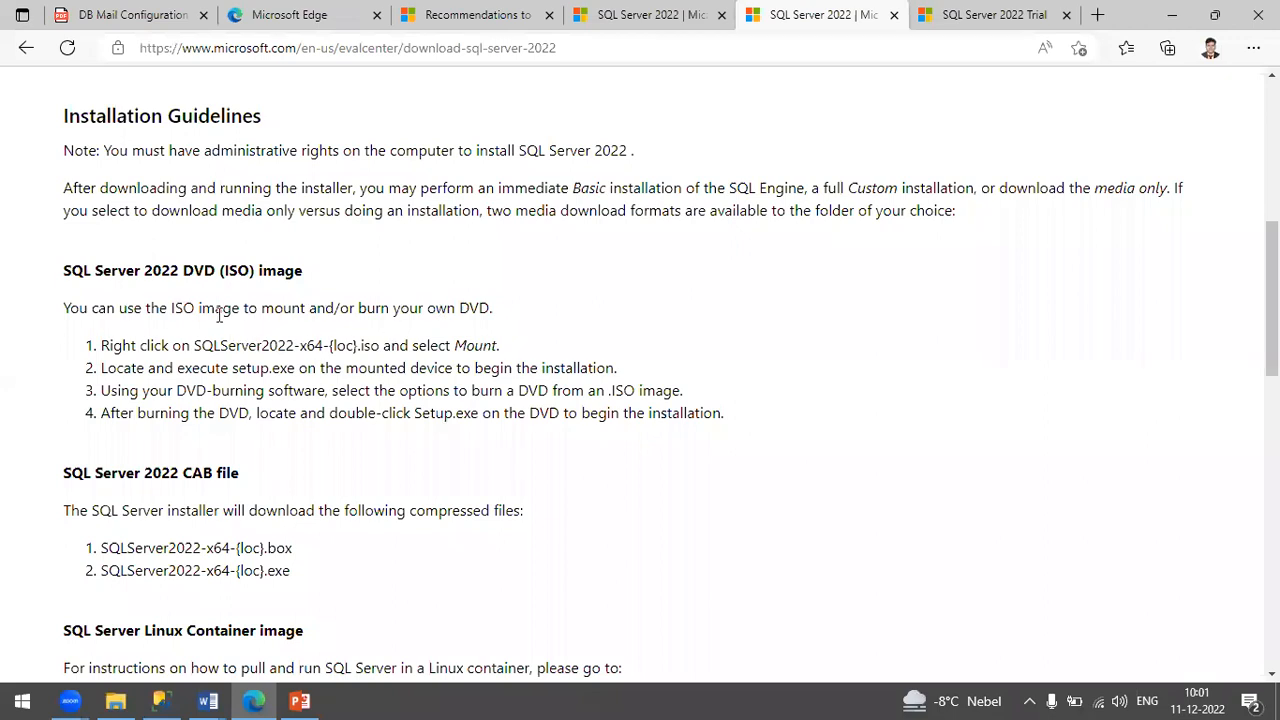
- Run the SQL2022-SSEI-Eval (2) installer from the Downloads folder as administrator
{"action": "left_click", "coordinate": [115, 700]}
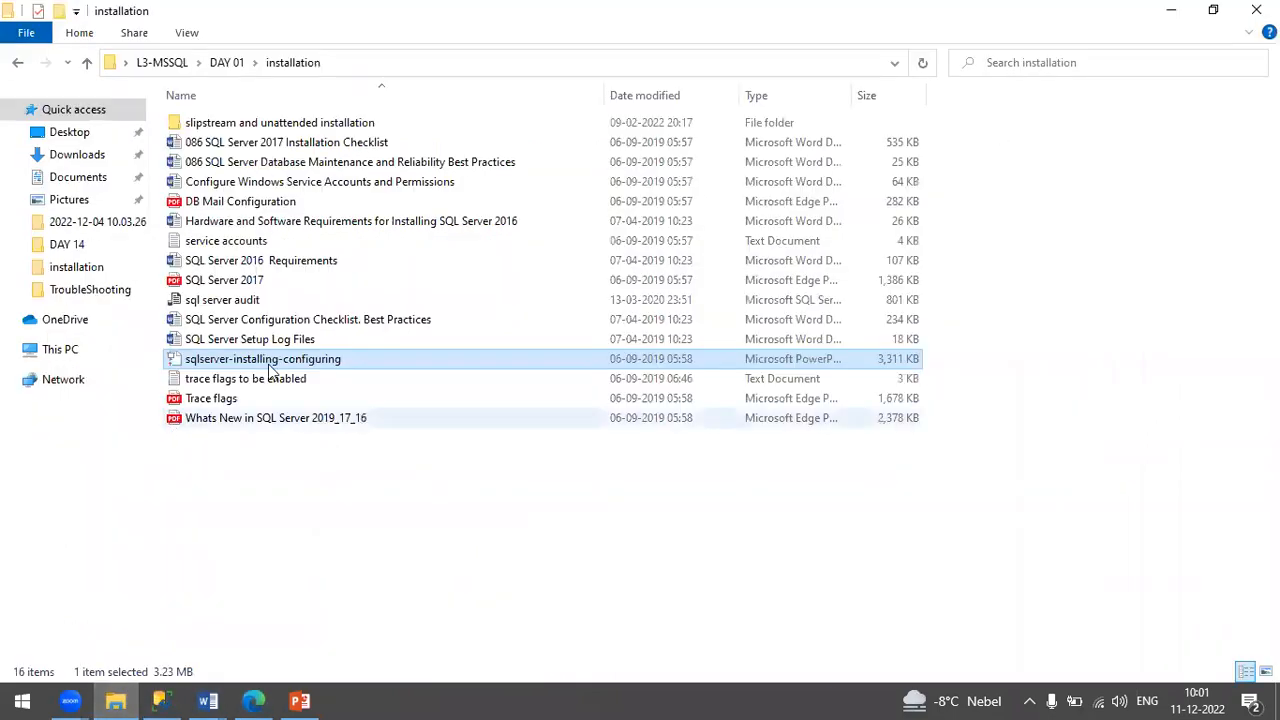
{"action": "left_click", "coordinate": [62, 160]}
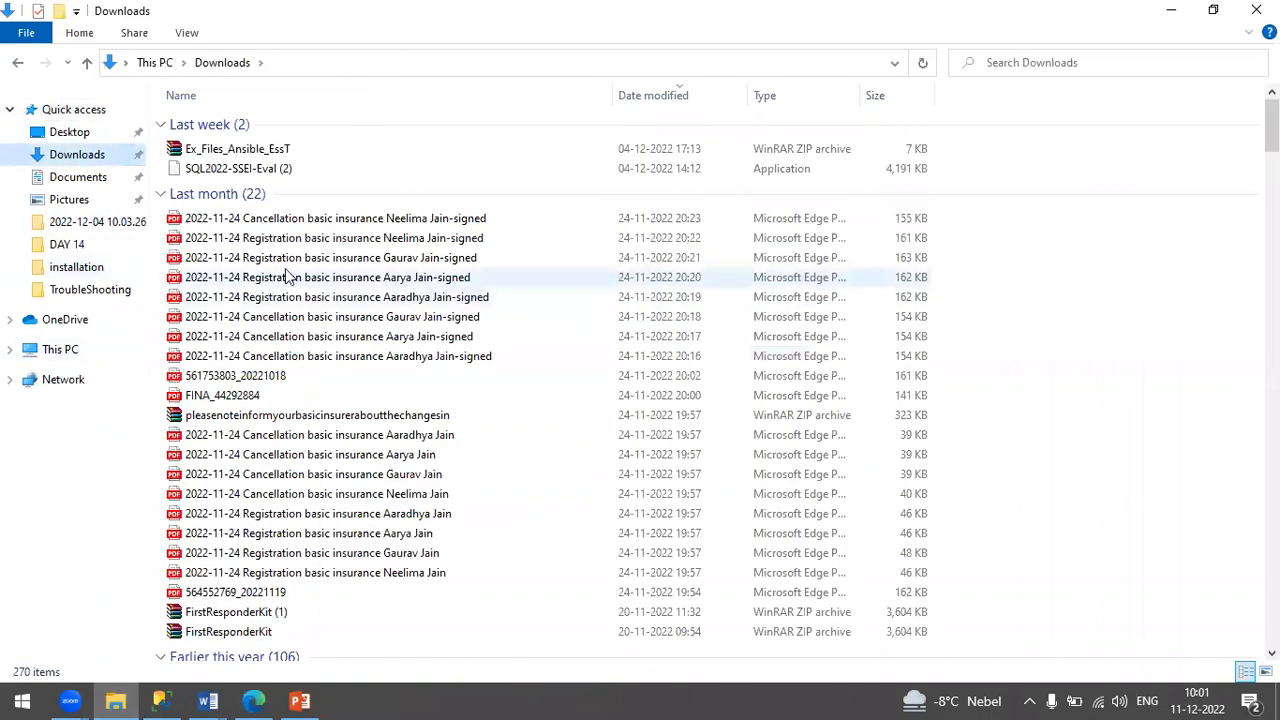
{"action": "left_click", "coordinate": [222, 172]}
{"action": "right_click", "coordinate": [222, 176]}
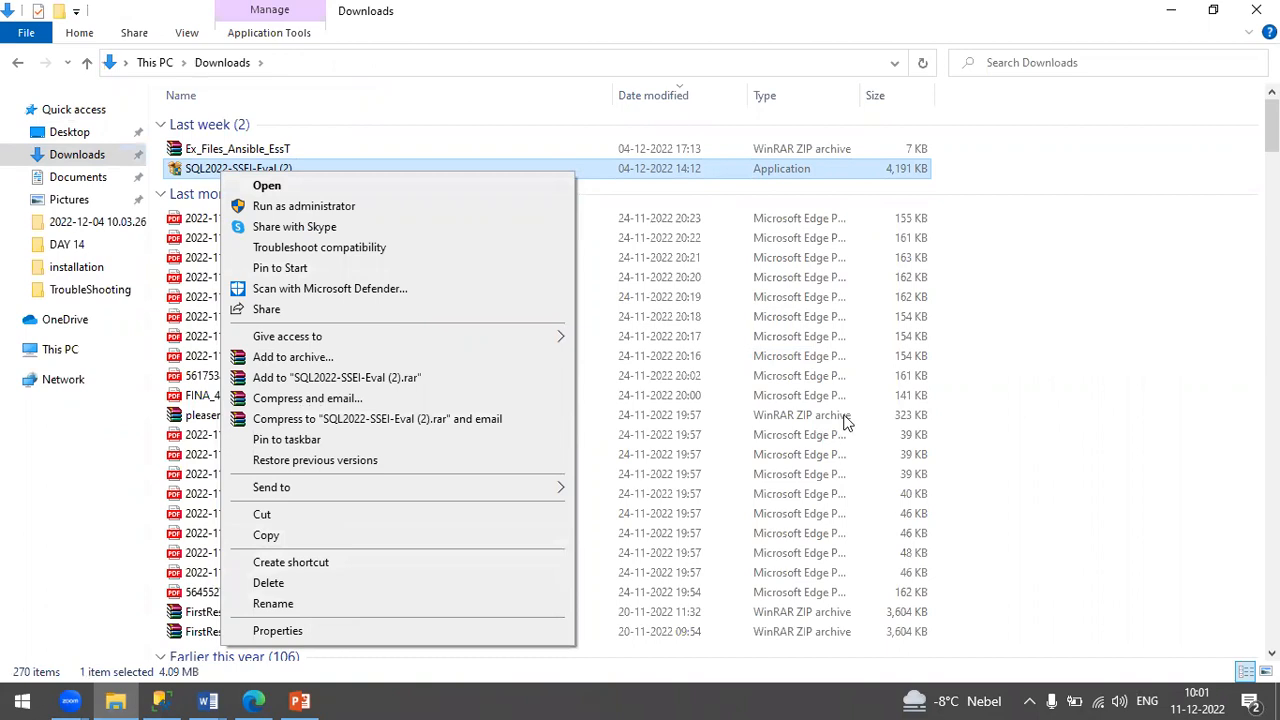
{"action": "left_click", "coordinate": [1029, 390]}
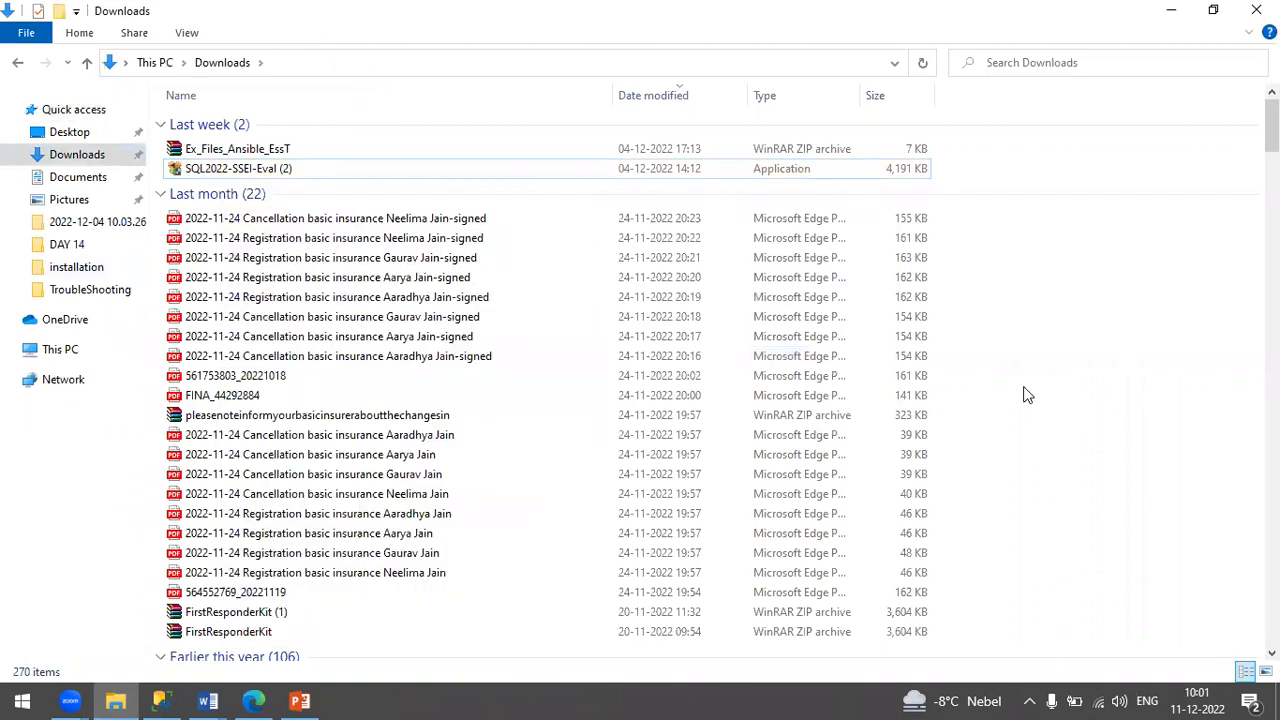
{"action": "left_click", "coordinate": [209, 171]}
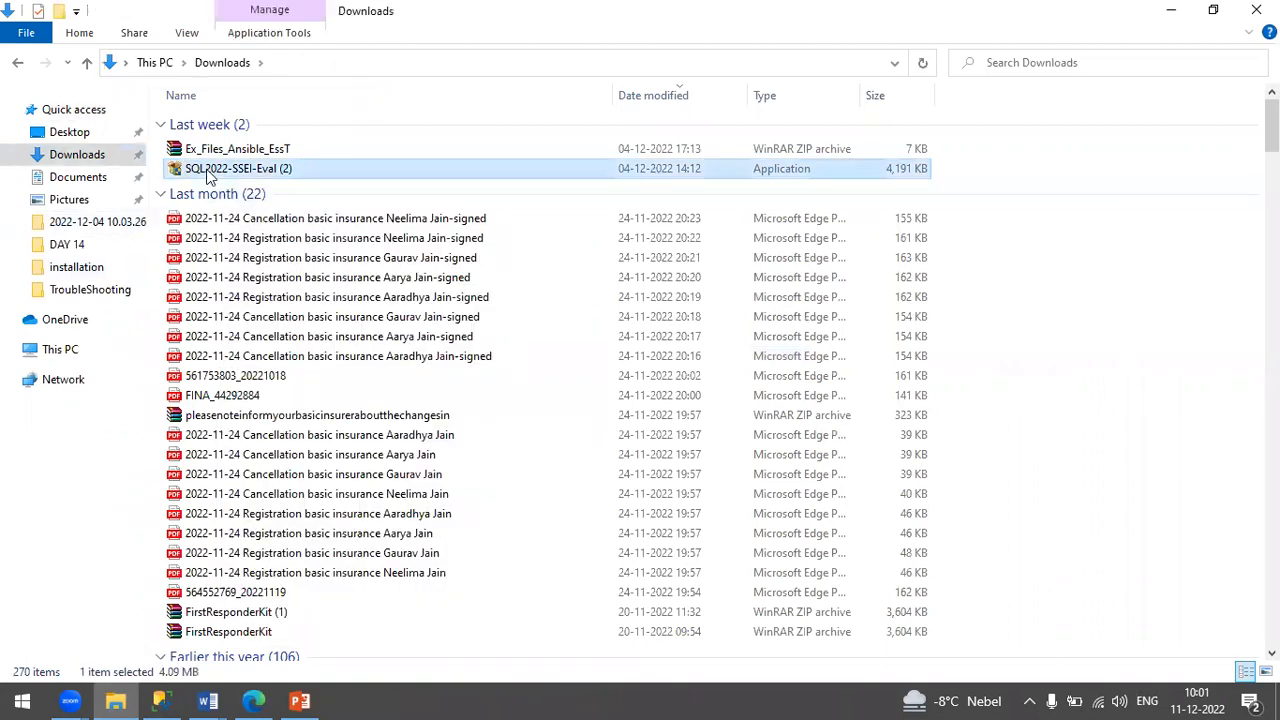
{"action": "right_click", "coordinate": [208, 175]}
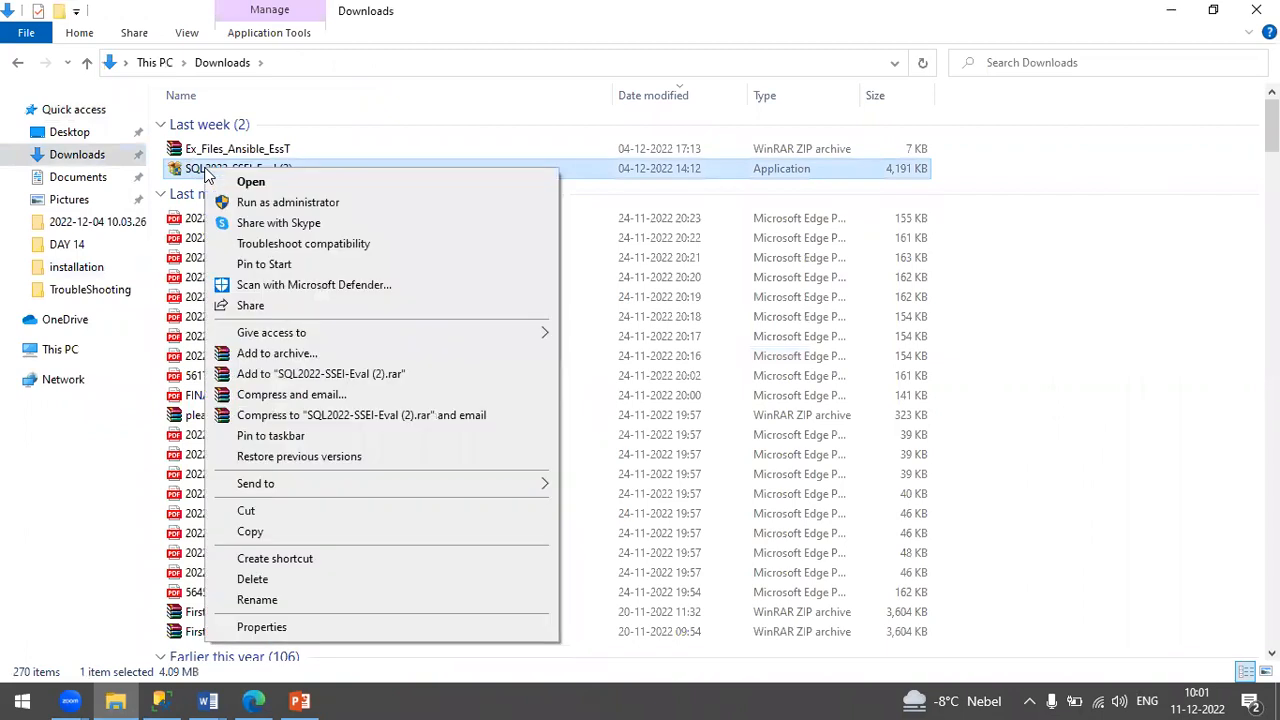
{"action": "left_click", "coordinate": [265, 203]}
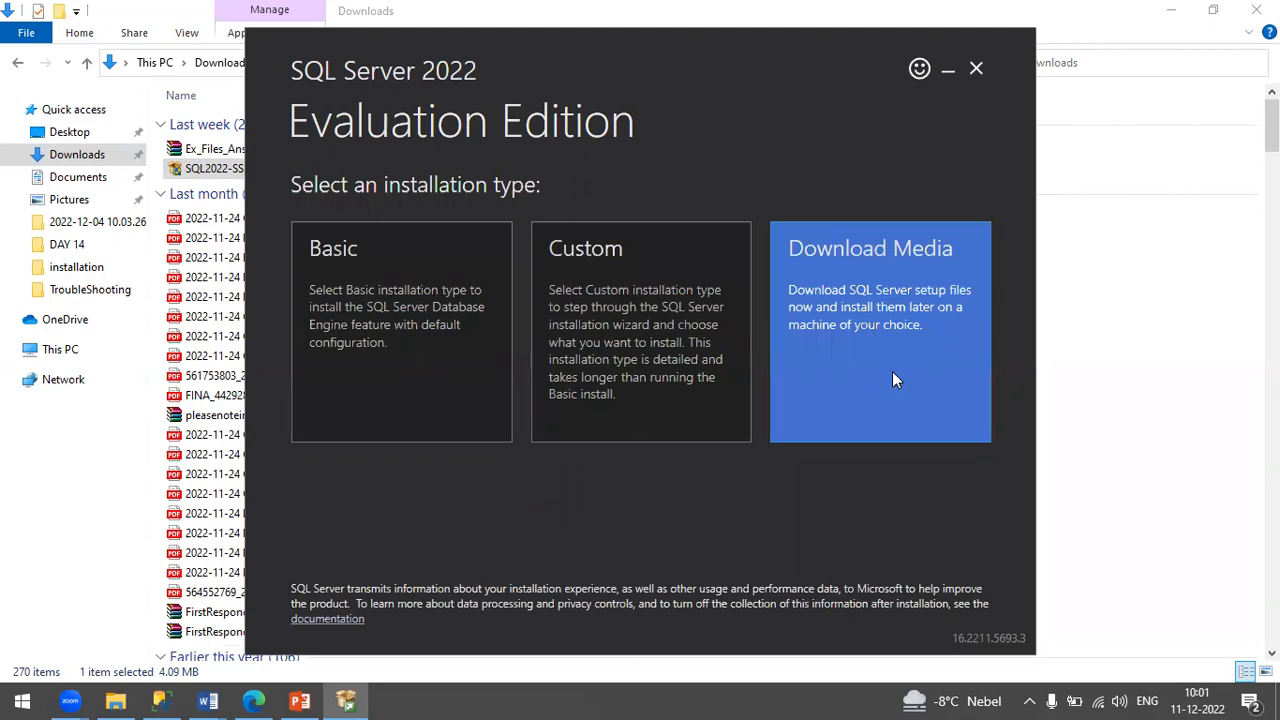
- Keep the installer running and choose Download Media as the installation type to view its package options
{"action": "left_click", "coordinate": [984, 73]}
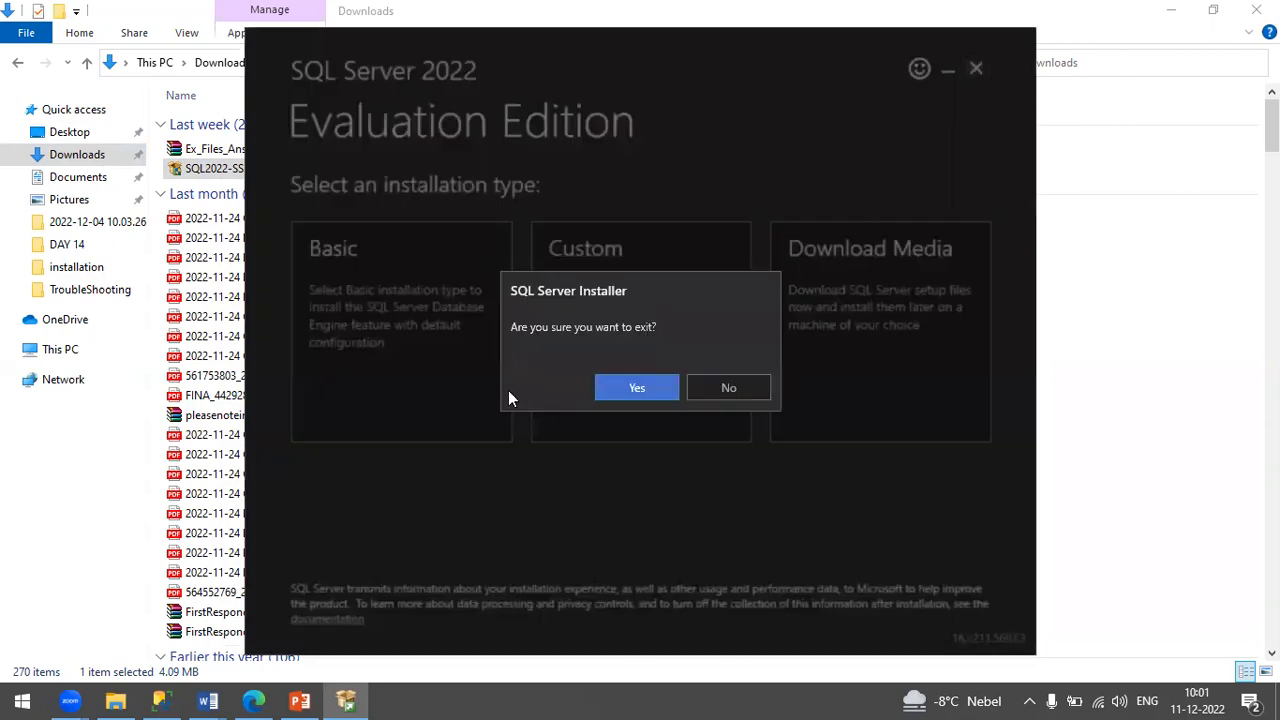
{"action": "left_click", "coordinate": [737, 392]}
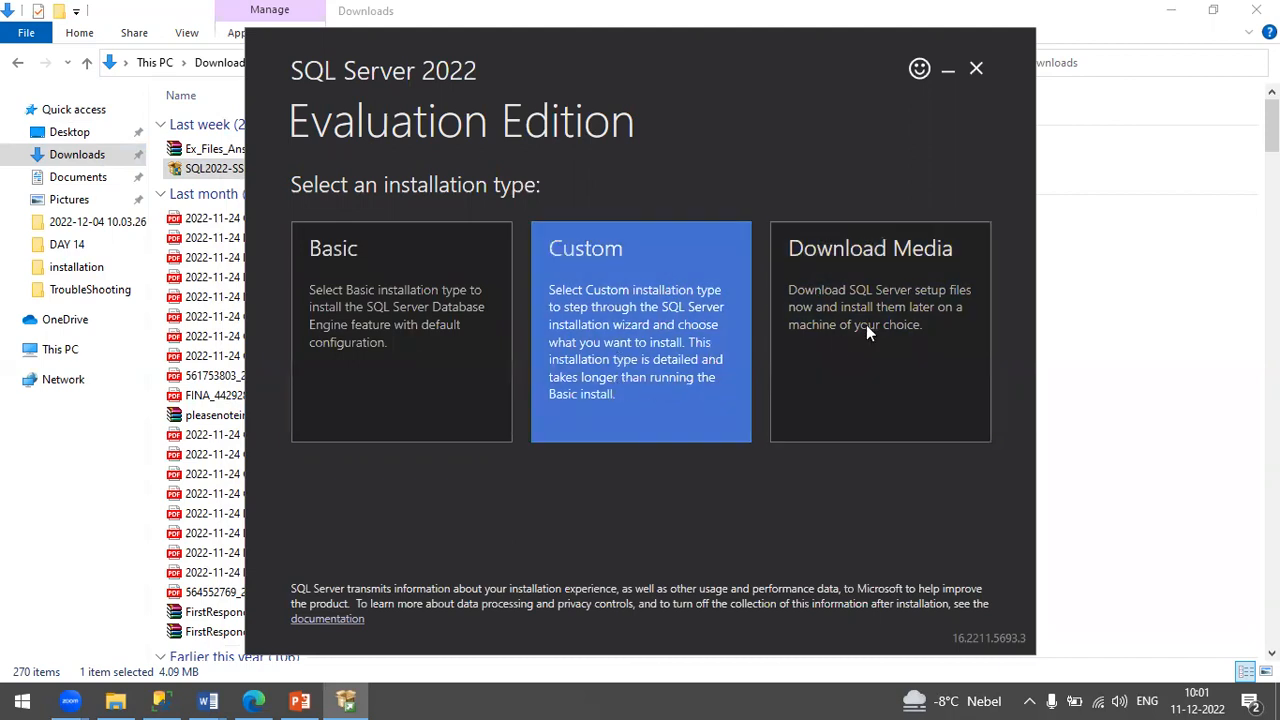
{"action": "left_click", "coordinate": [866, 325]}
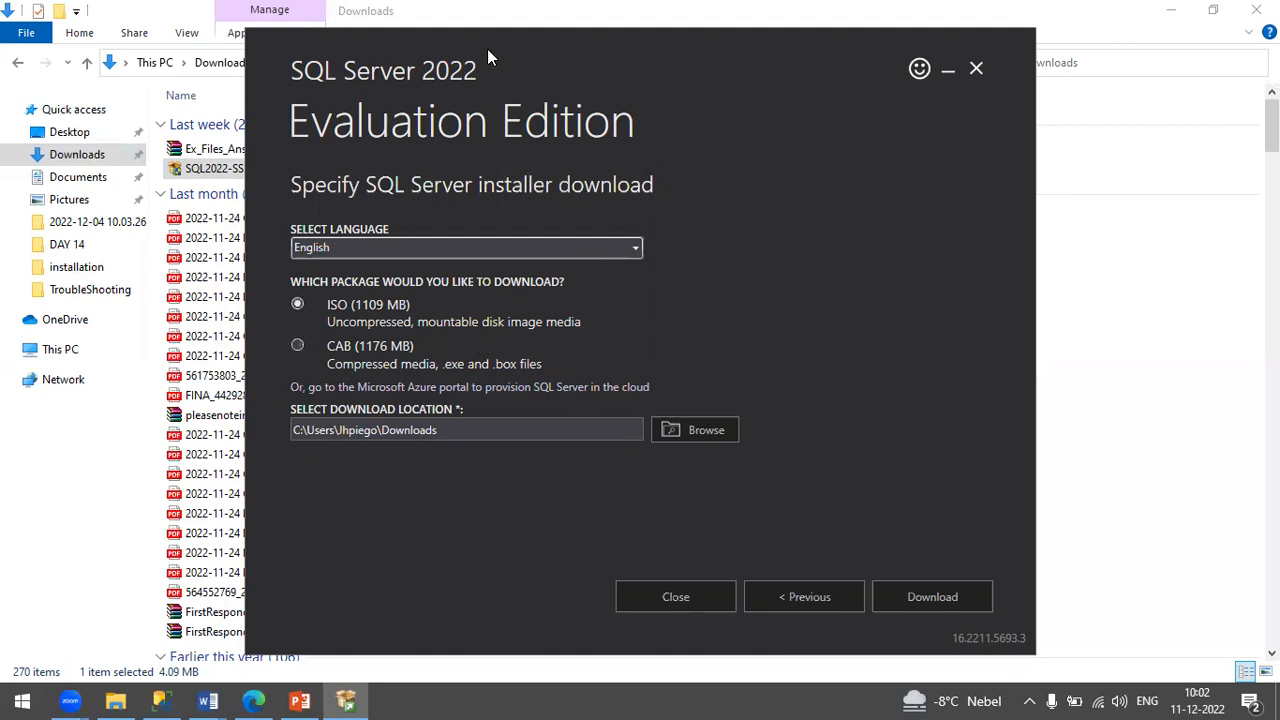
- Move the installer window aside and look through the Downloads folder for existing SQL Server setup files
{"action": "left_click_drag", "start_coordinate": [487, 49], "coordinate": [717, 63]}
{"action": "scroll", "coordinate": [323, 408], "scroll_direction": "down", "scroll_amount": 9}
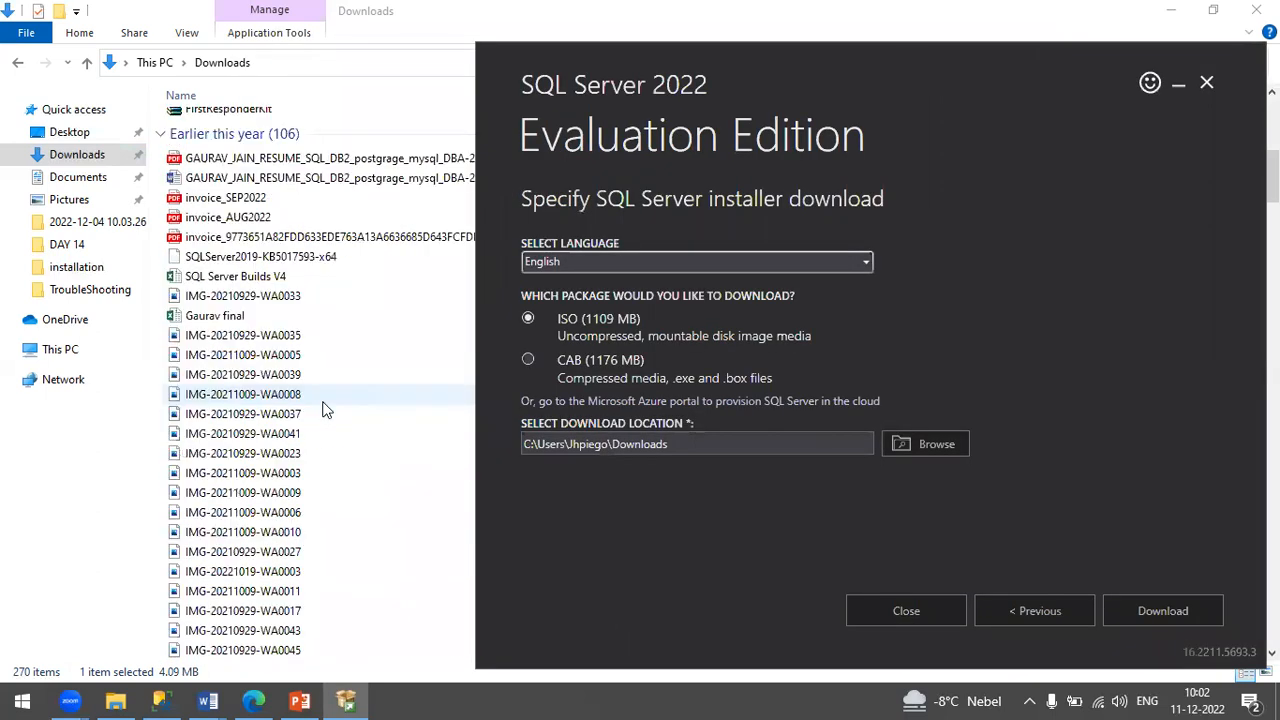
{"action": "scroll", "coordinate": [323, 408], "scroll_direction": "down", "scroll_amount": 13}
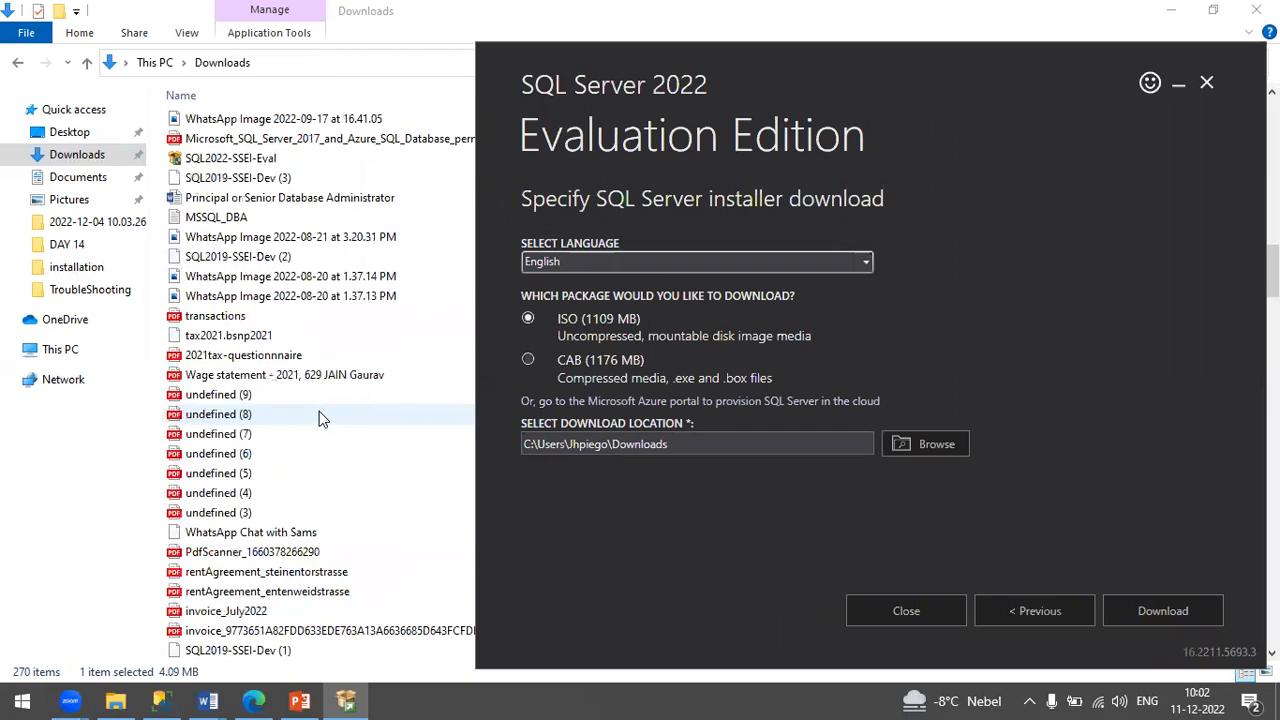
{"action": "scroll", "coordinate": [319, 414], "scroll_direction": "up", "scroll_amount": 3}
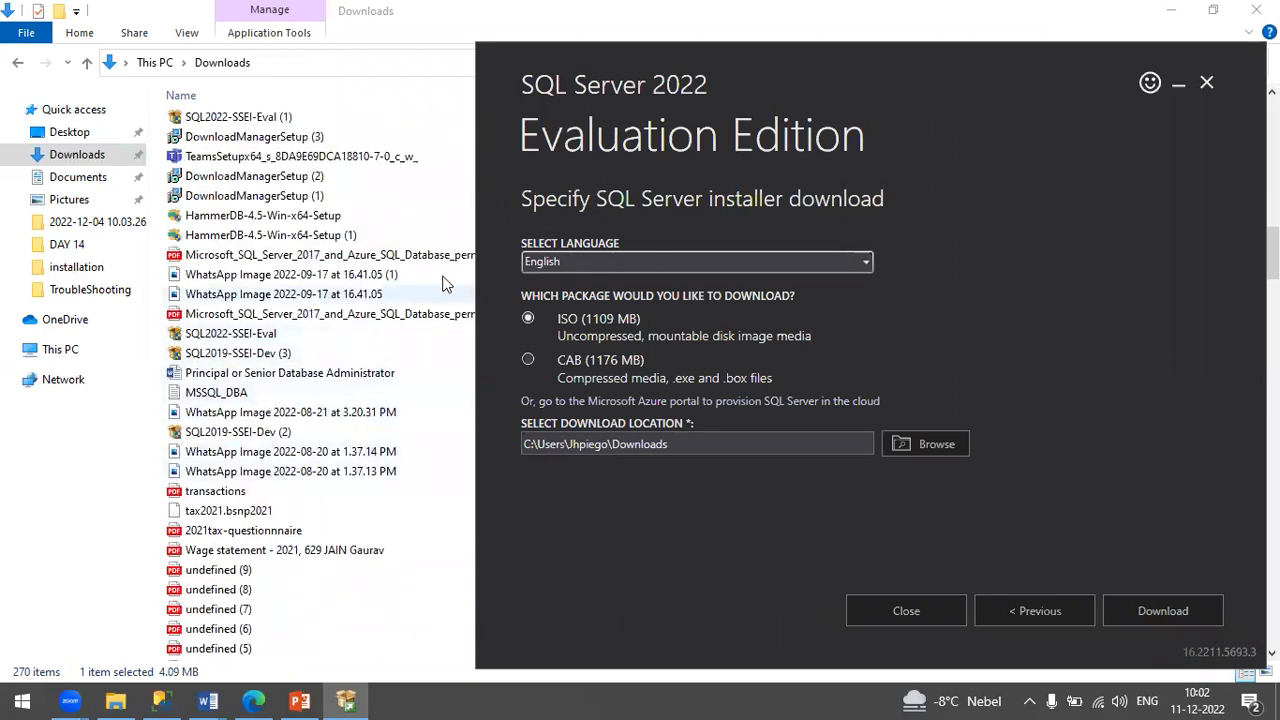
- Minimize the installer and open the mounted SQLServer2022 DVD drive (D:) from This PC
{"action": "left_click", "coordinate": [1179, 84]}
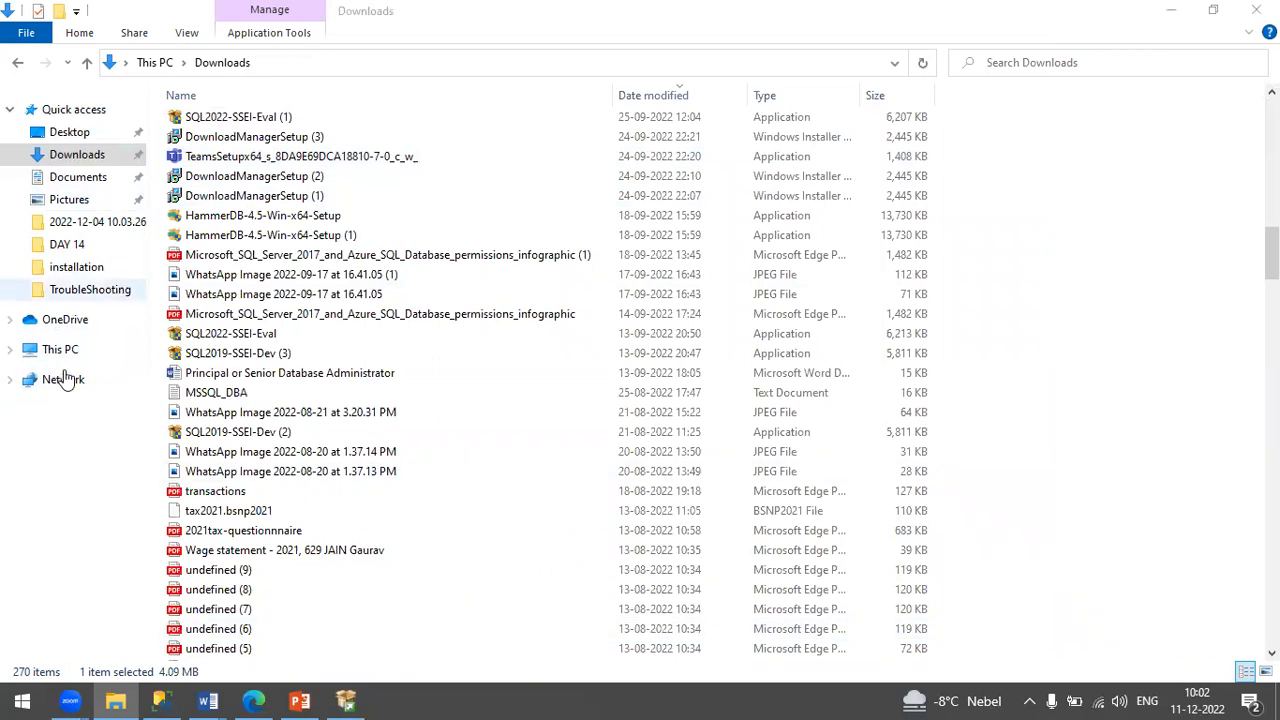
{"action": "left_click", "coordinate": [130, 349]}
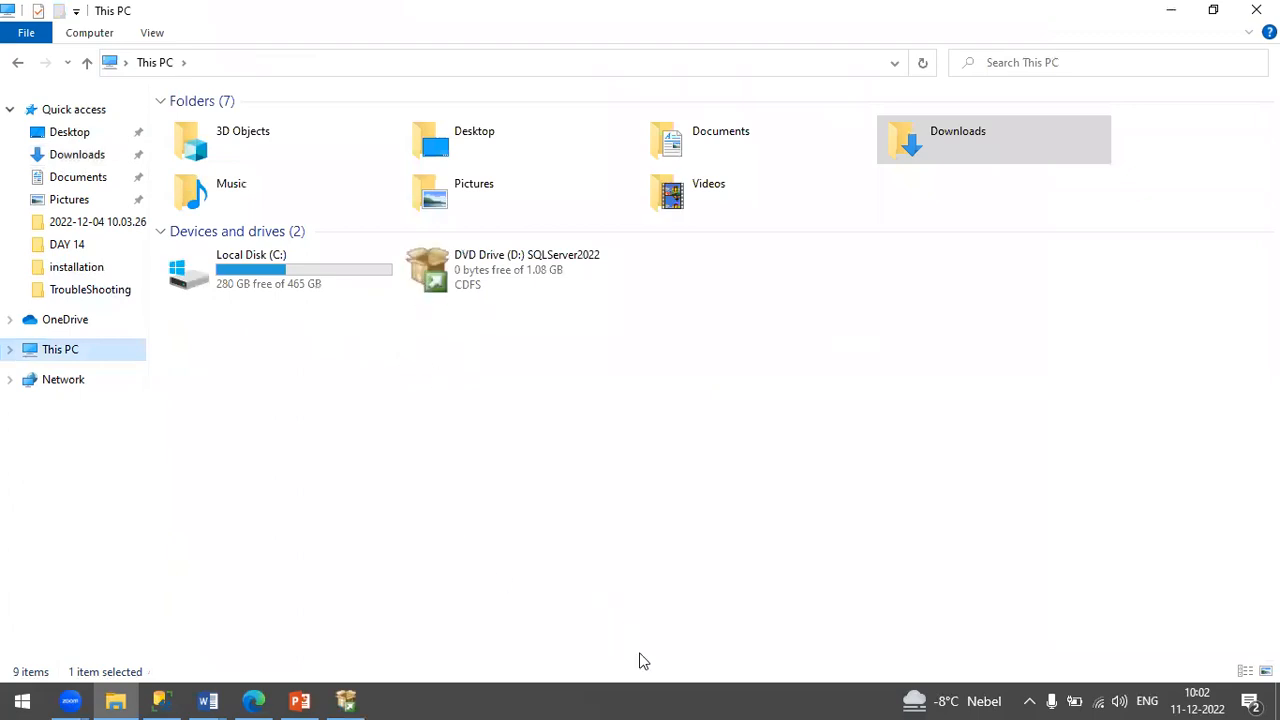
{"action": "double_click", "coordinate": [478, 272]}
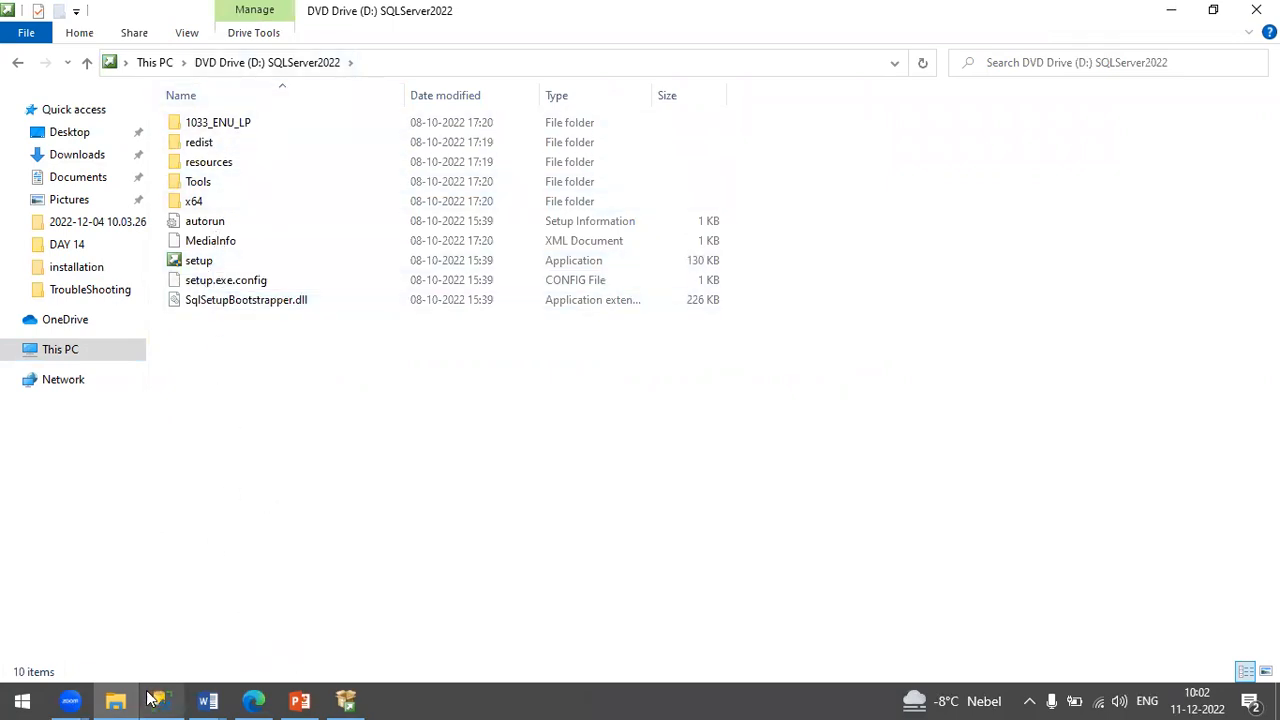
- Exit the SQL Server 2022 installer without downloading media and return to This PC
{"action": "left_click", "coordinate": [345, 700]}
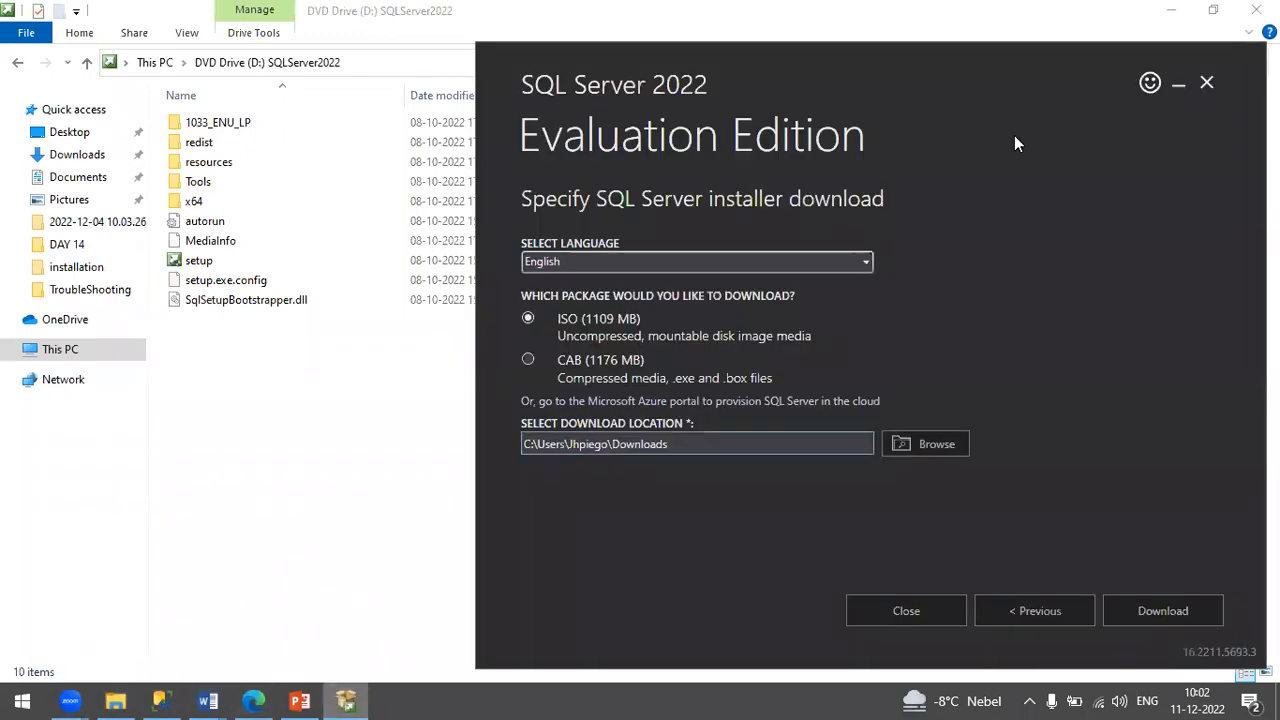
{"action": "left_click", "coordinate": [1207, 82]}
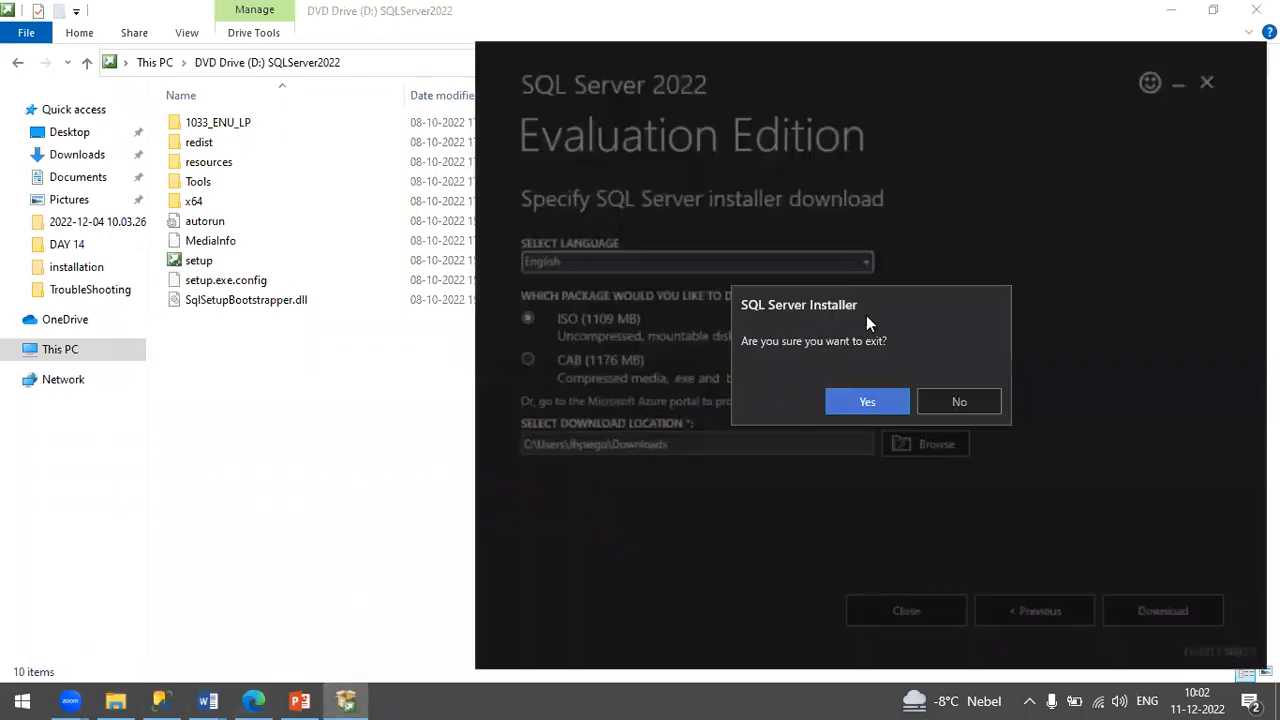
{"action": "left_click", "coordinate": [868, 398]}
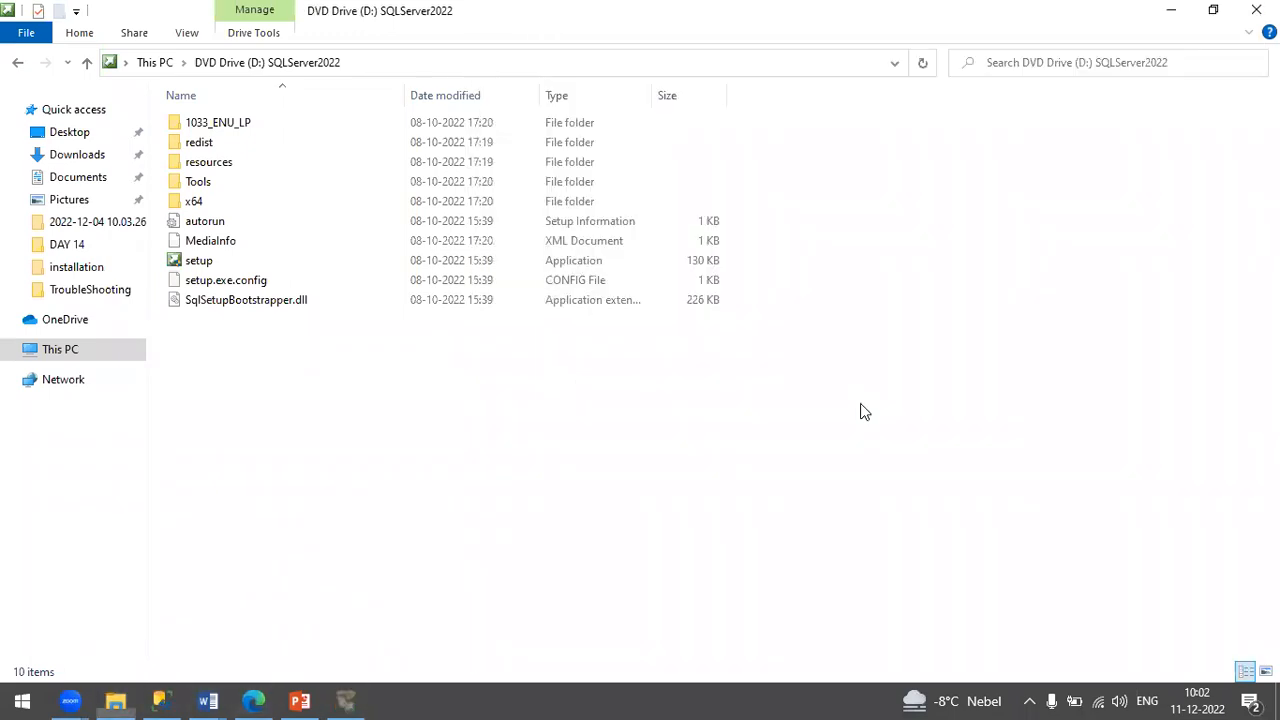
{"action": "left_click", "coordinate": [155, 63]}
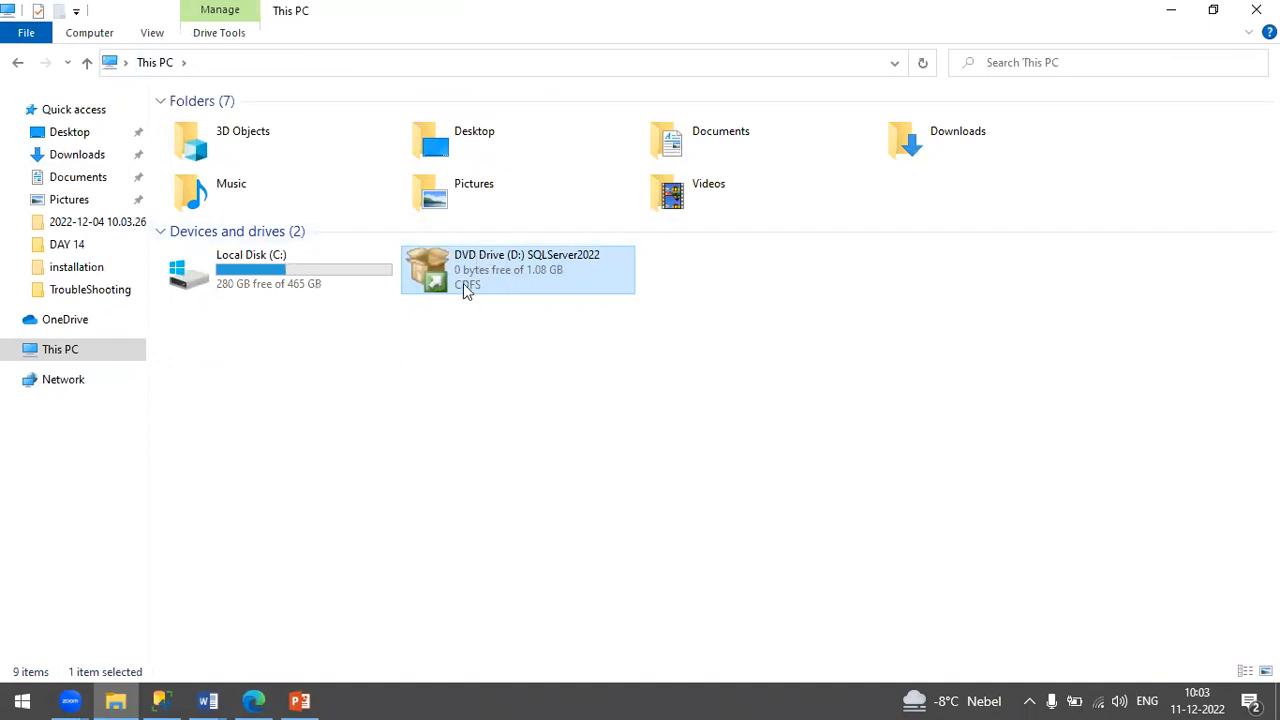
- Open the SQLServer2022 DVD drive (D:), run setup as administrator and move the Installation Center window clear of the file list's edge
{"action": "double_click", "coordinate": [517, 268]}
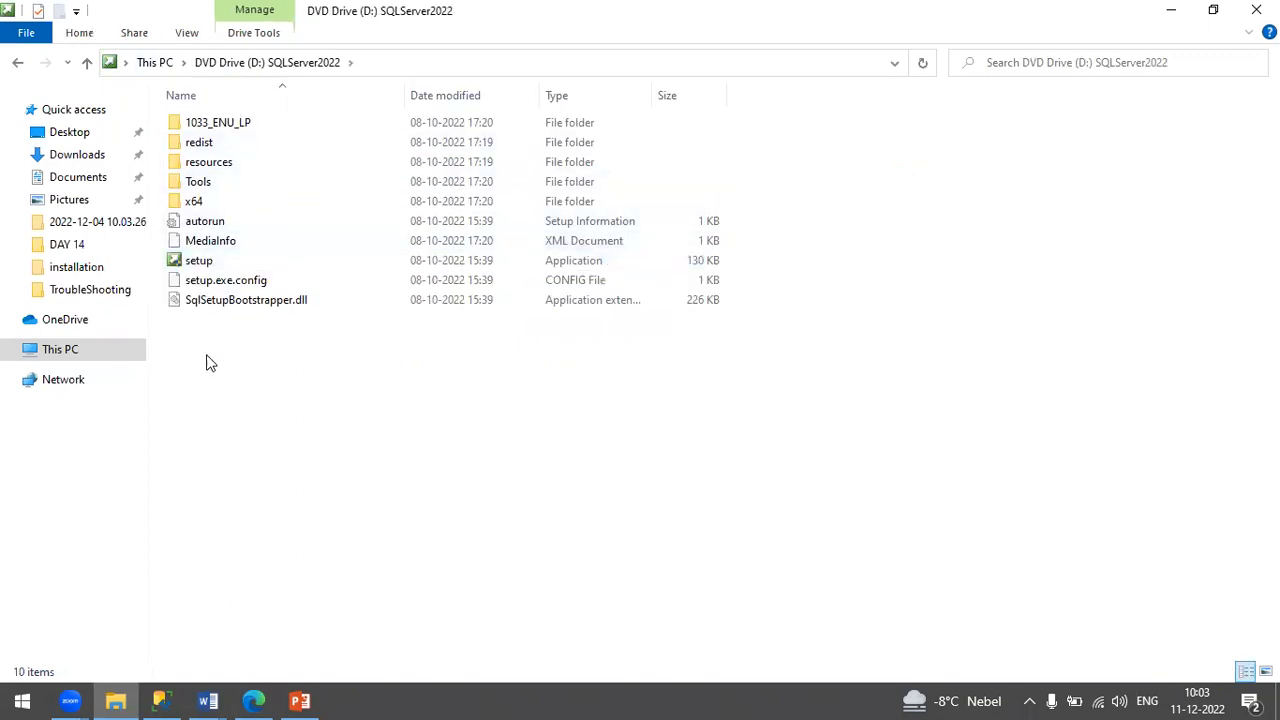
{"action": "right_click", "coordinate": [203, 270]}
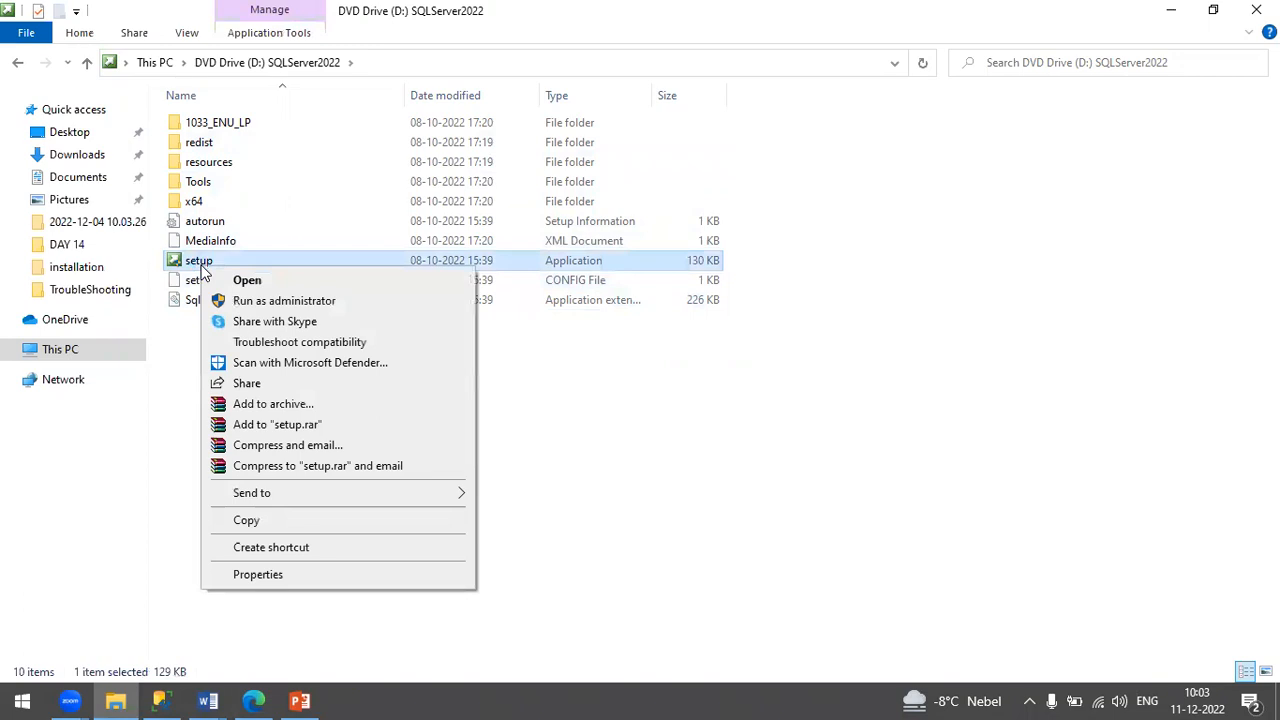
{"action": "left_click", "coordinate": [275, 312]}
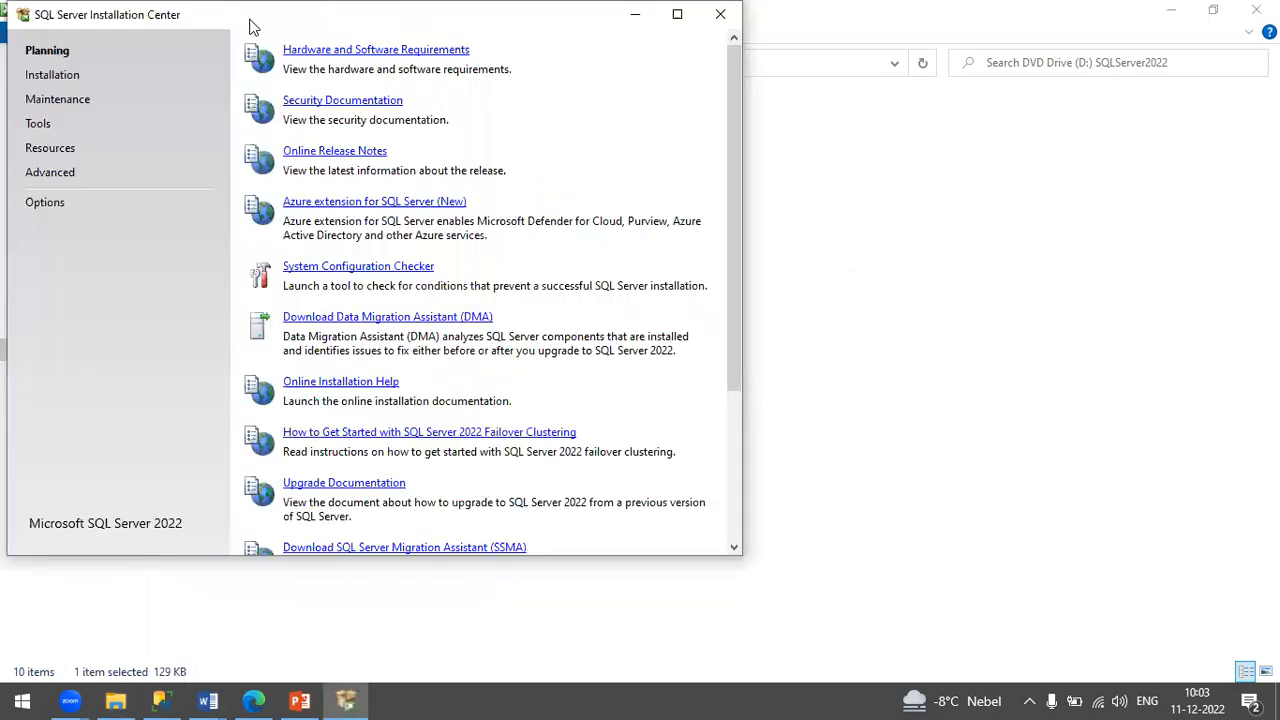
{"action": "left_click_drag", "start_coordinate": [255, 25], "coordinate": [479, 81]}
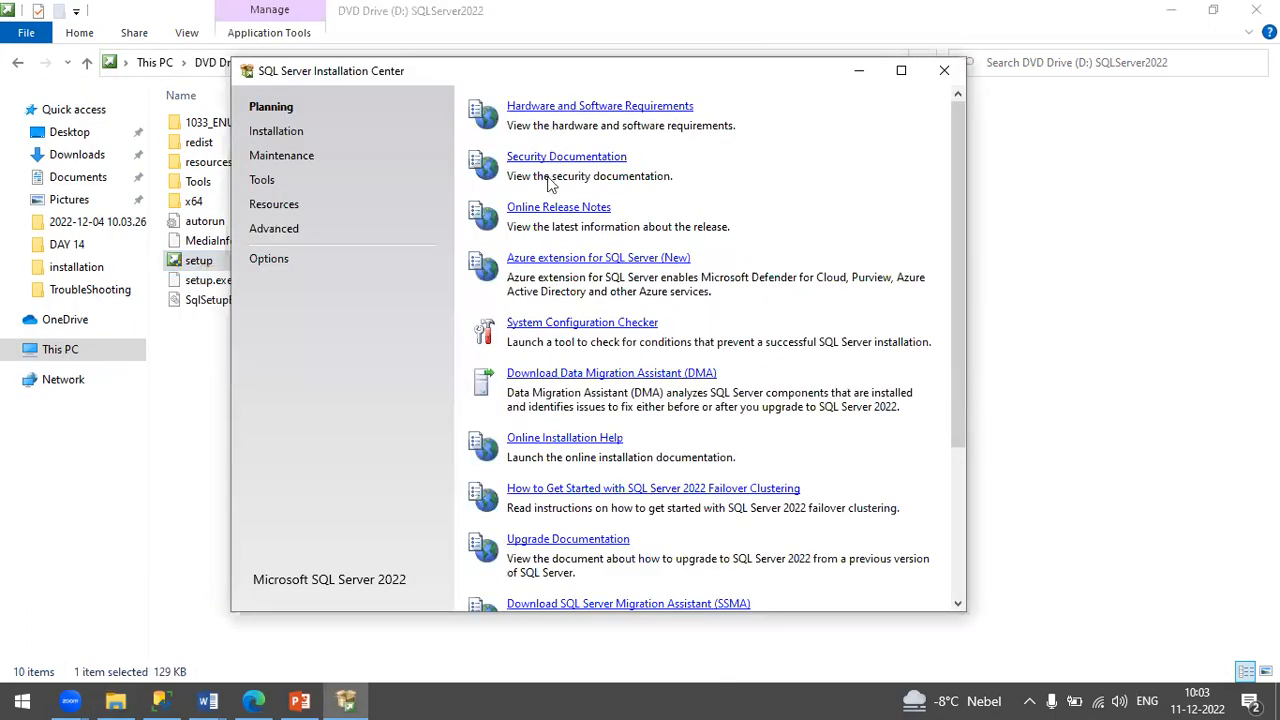
- Look through the Planning resources in the Installation Center, from hardware requirements to migration assistants and update guidance
{"action": "scroll", "coordinate": [628, 360], "scroll_direction": "down", "scroll_amount": 3}
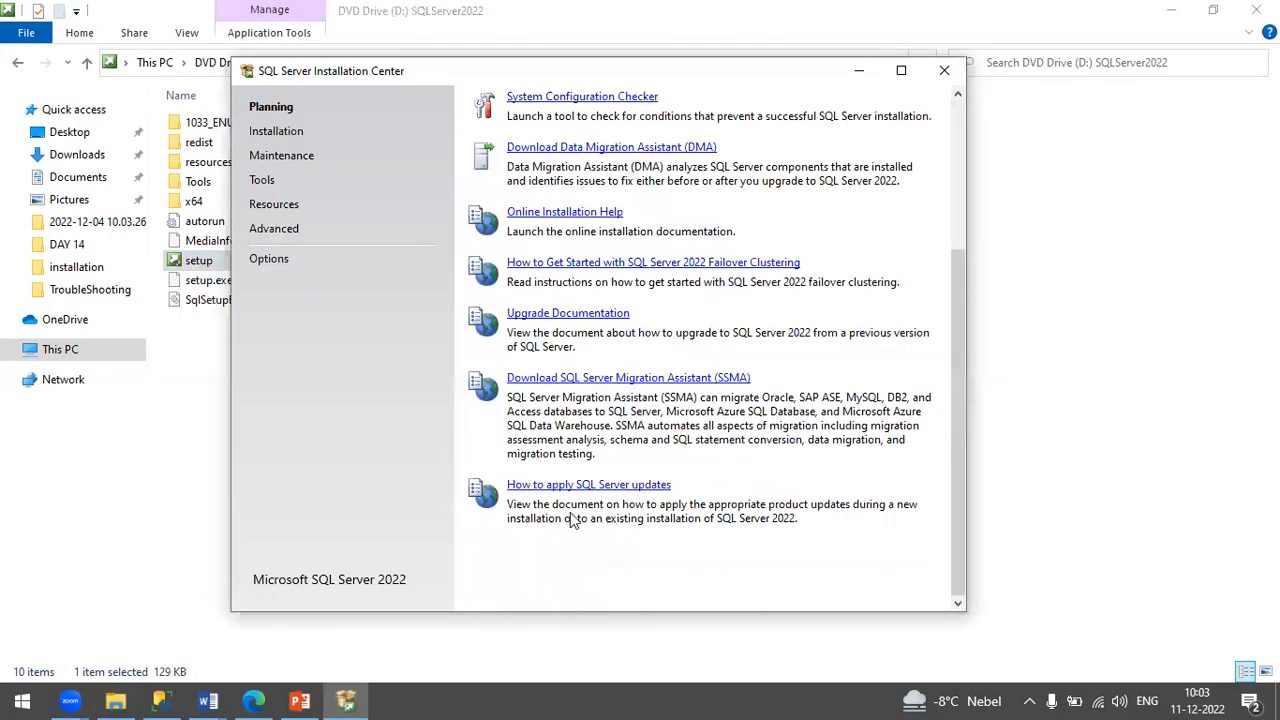
{"action": "scroll", "coordinate": [575, 521], "scroll_direction": "up", "scroll_amount": 3}
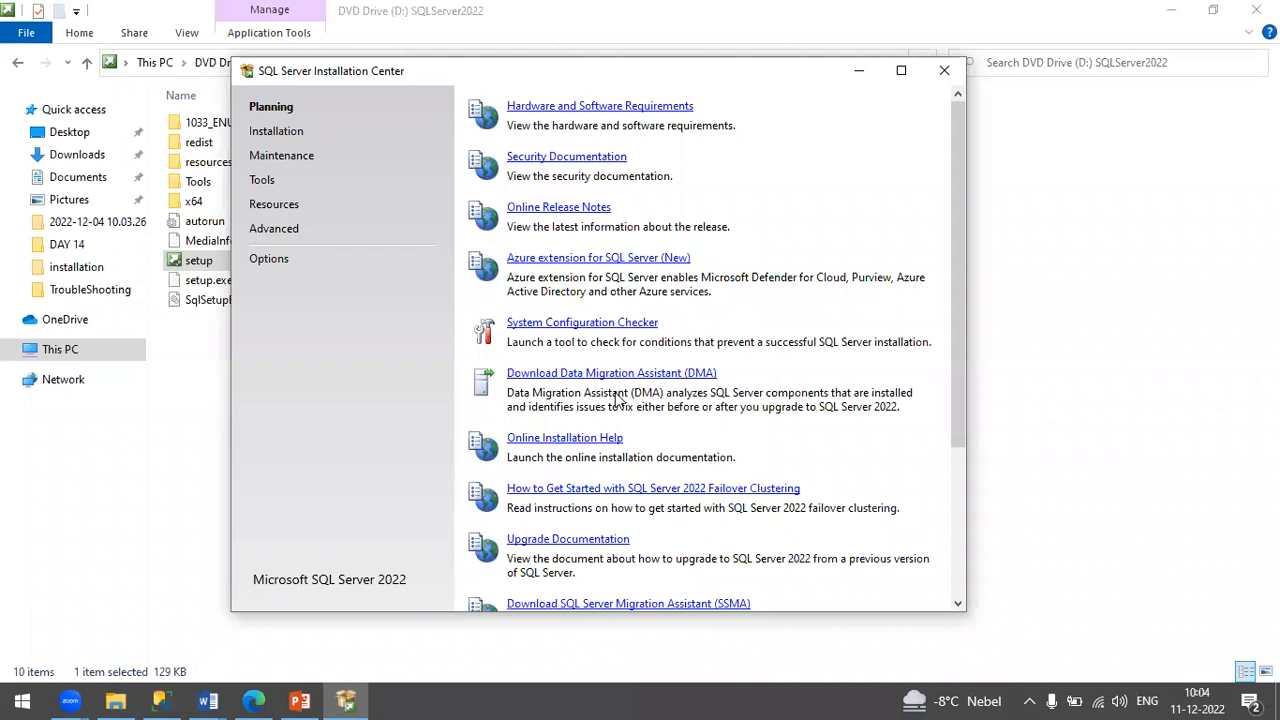
{"action": "scroll", "coordinate": [617, 455], "scroll_direction": "down", "scroll_amount": 2}
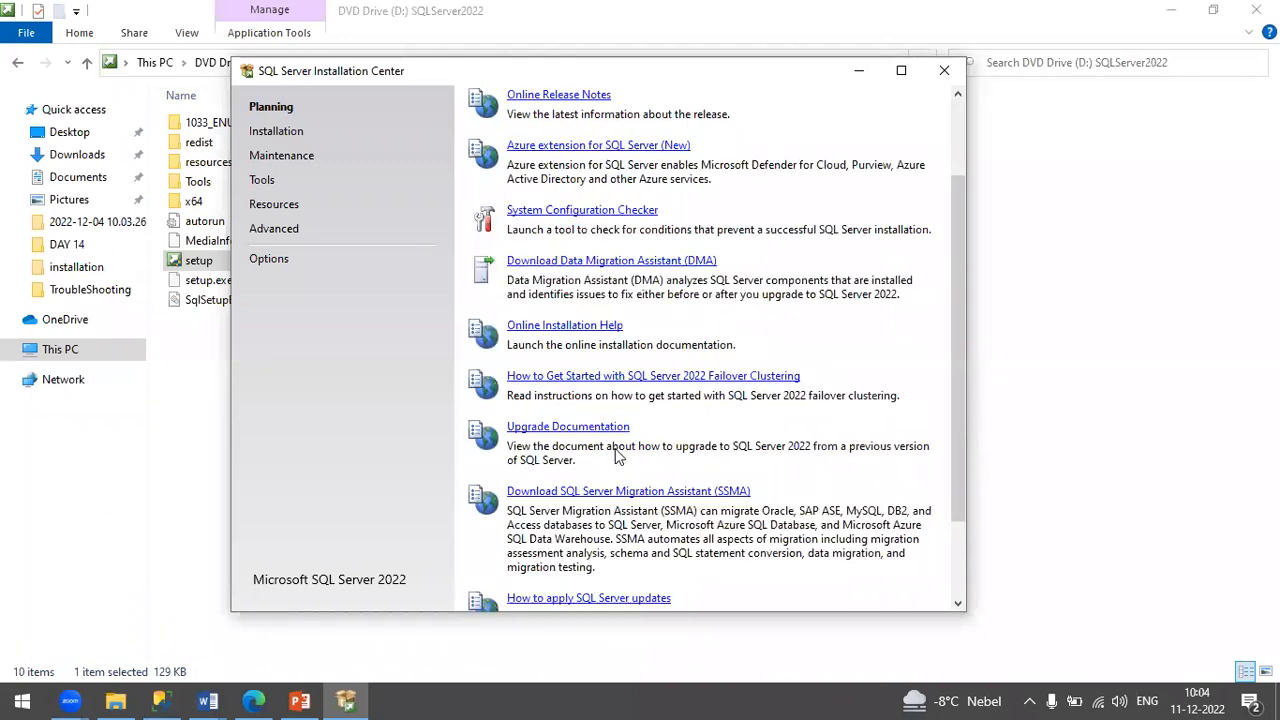
{"action": "scroll", "coordinate": [617, 455], "scroll_direction": "down", "scroll_amount": 2}
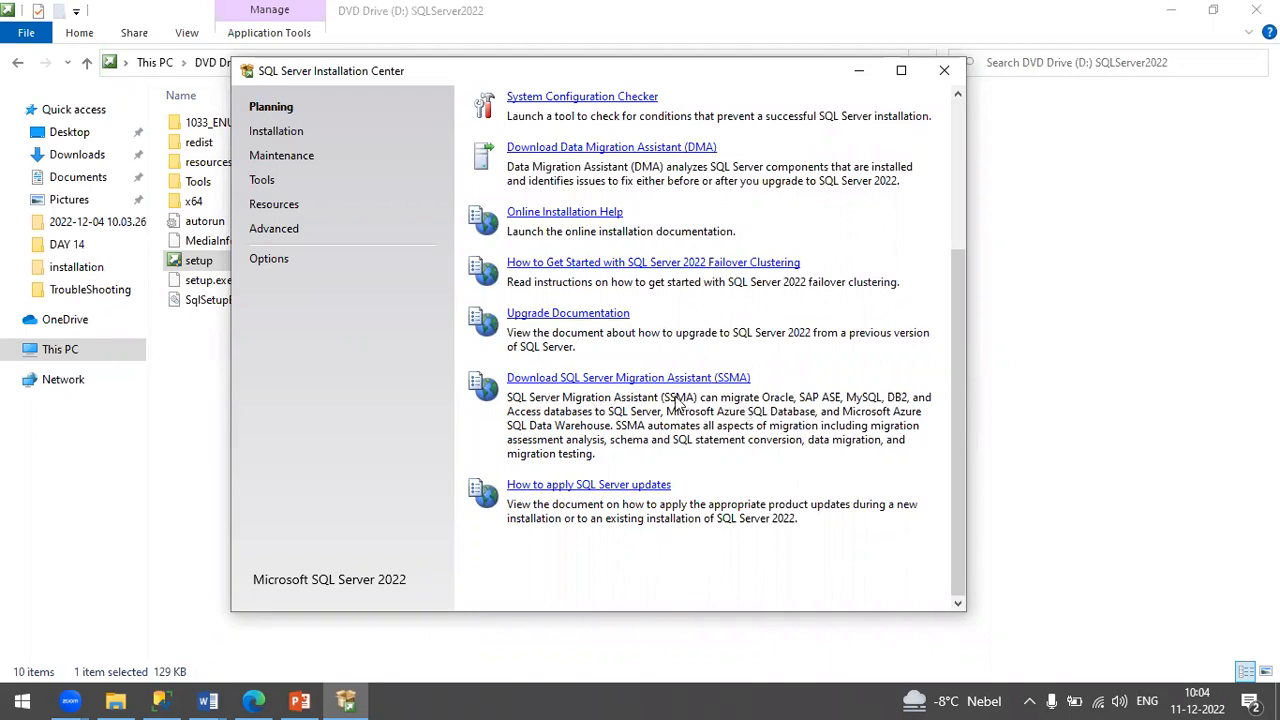
{"action": "scroll", "coordinate": [671, 399], "scroll_direction": "up", "scroll_amount": 4}
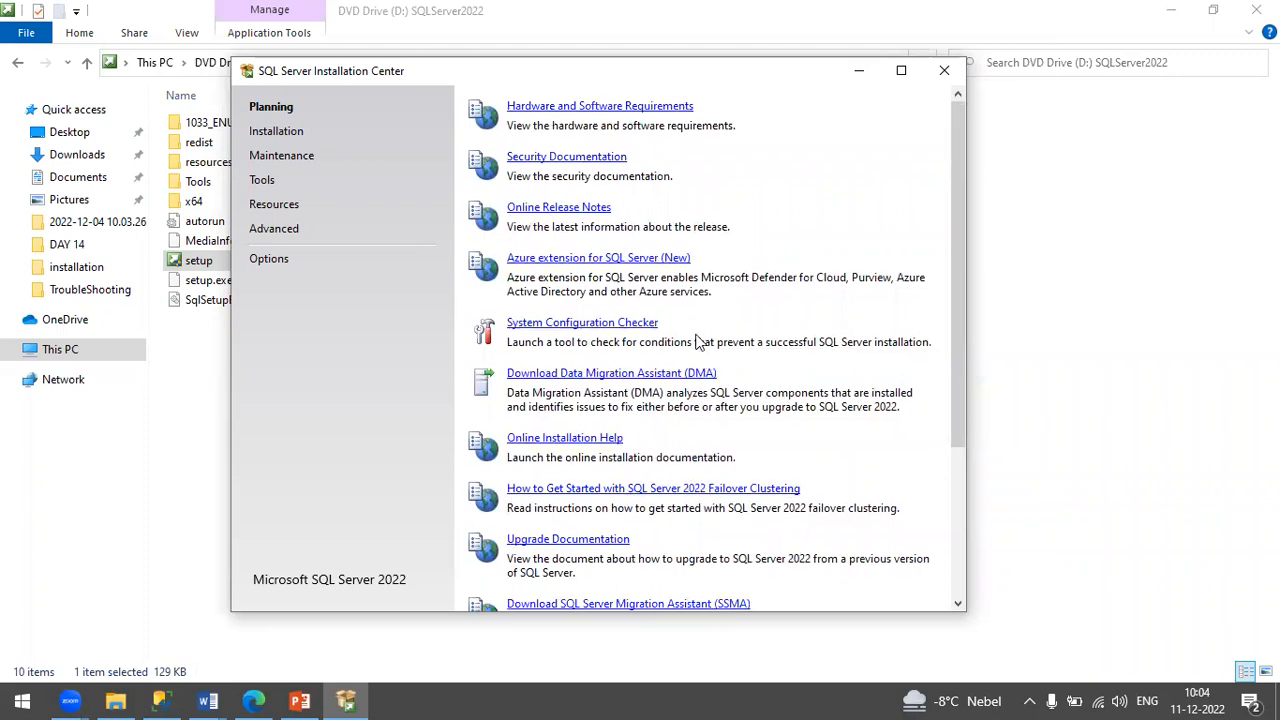
{"action": "scroll", "coordinate": [691, 446], "scroll_direction": "down", "scroll_amount": 3}
{"action": "scroll", "coordinate": [651, 409], "scroll_direction": "up", "scroll_amount": 3}
{"action": "scroll", "coordinate": [643, 320], "scroll_direction": "down", "scroll_amount": 2}
{"action": "scroll", "coordinate": [626, 326], "scroll_direction": "up", "scroll_amount": 2}
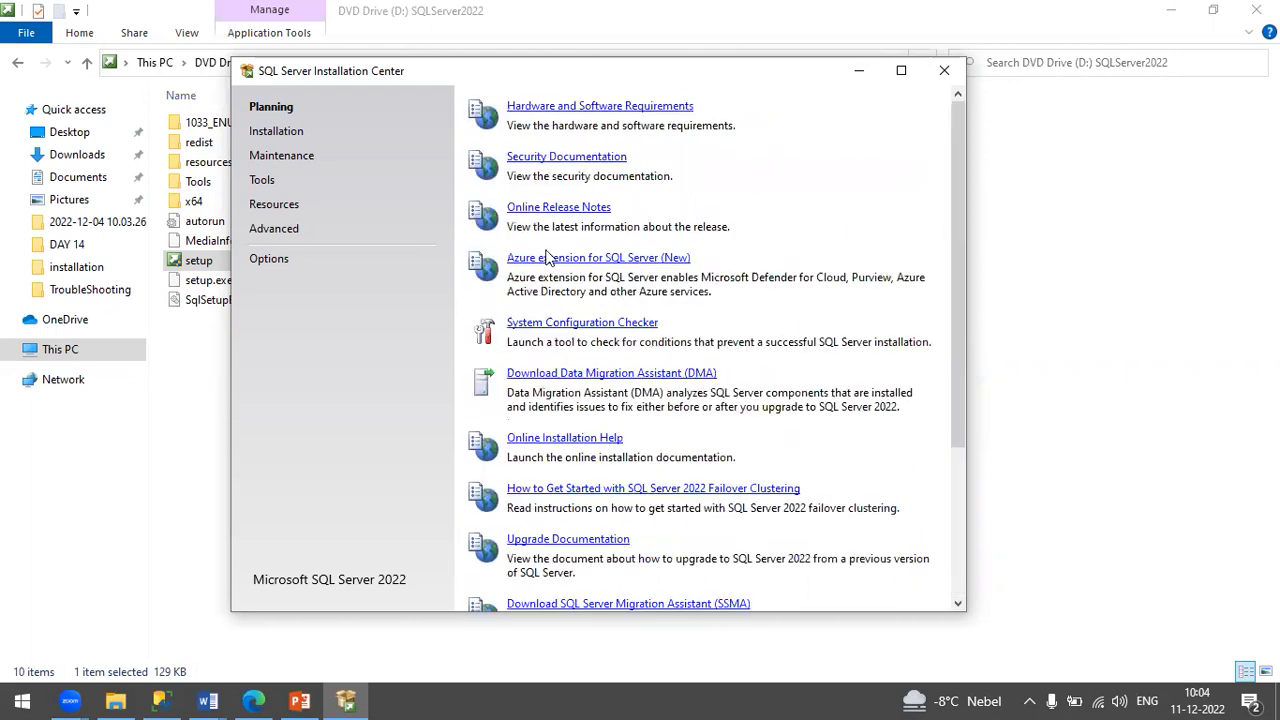
- Launch the wizard for a new SQL Server standalone installation from the Installation Center's installation options
{"action": "left_click", "coordinate": [276, 132]}
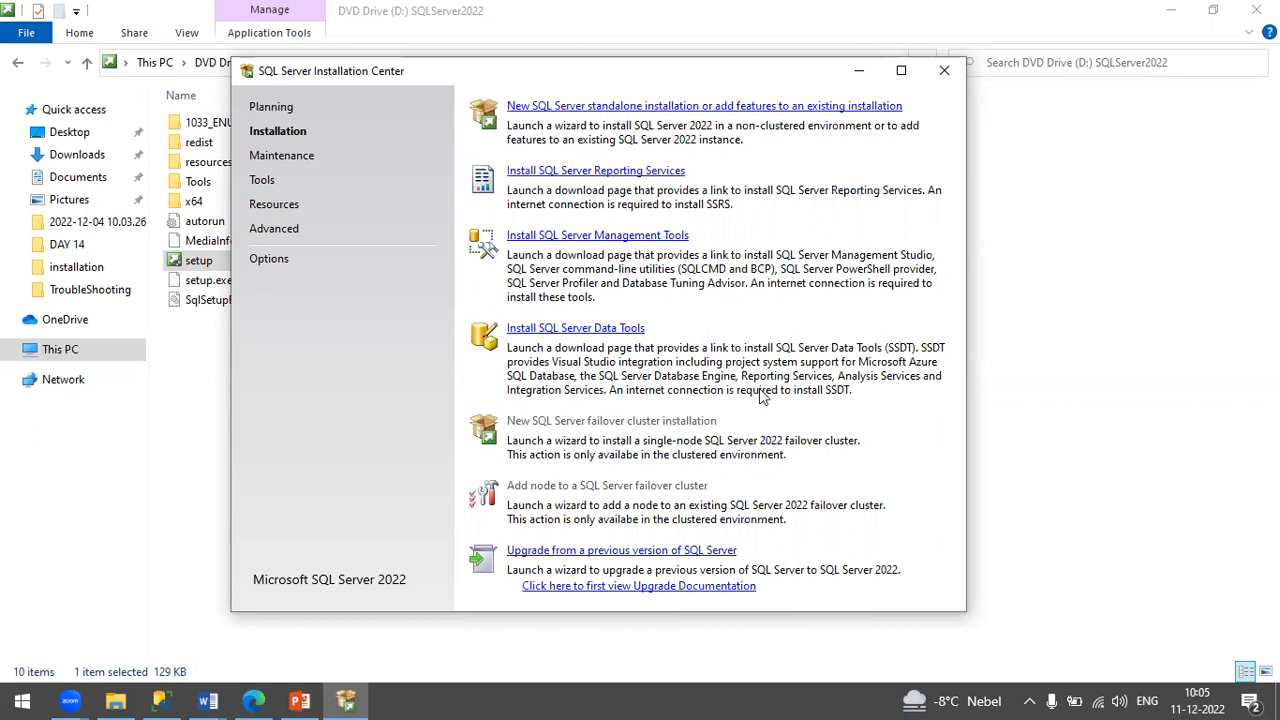
{"action": "left_click", "coordinate": [613, 108]}
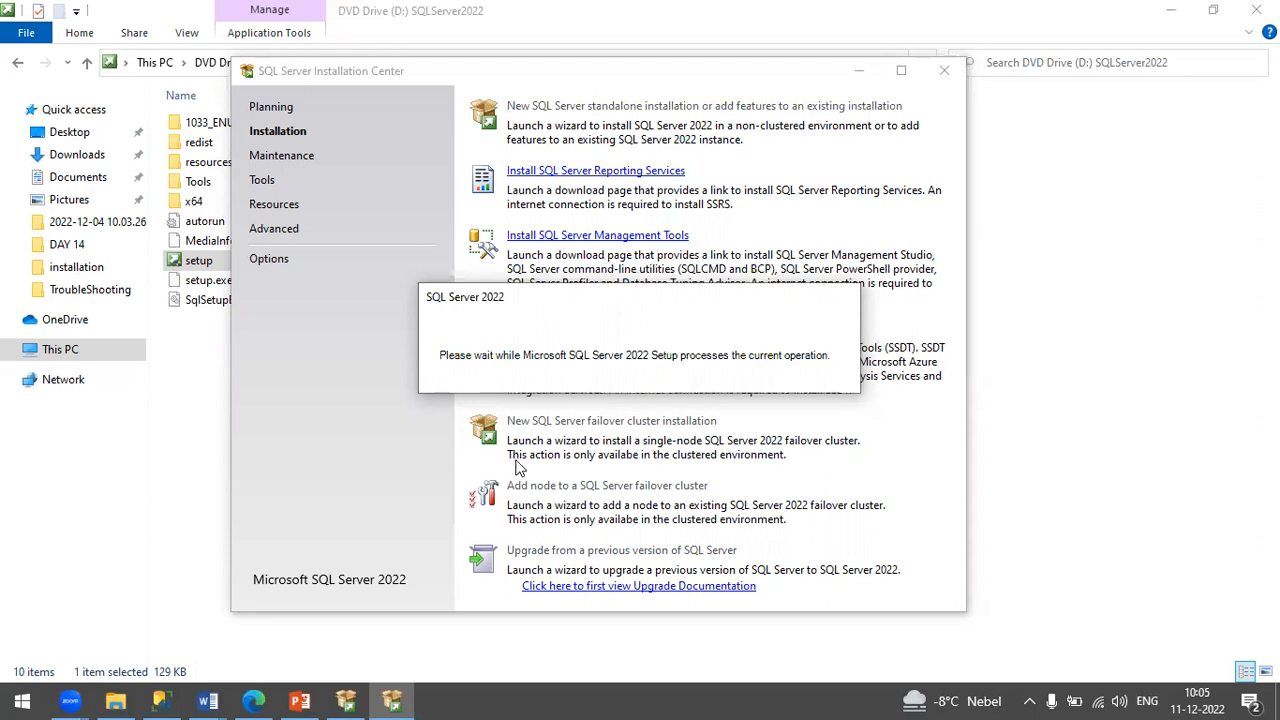
- Switch to PowerPoint to view the SQL Server service accounts slide, and return to the setup wizard to minimize it
{"action": "left_click", "coordinate": [299, 701]}
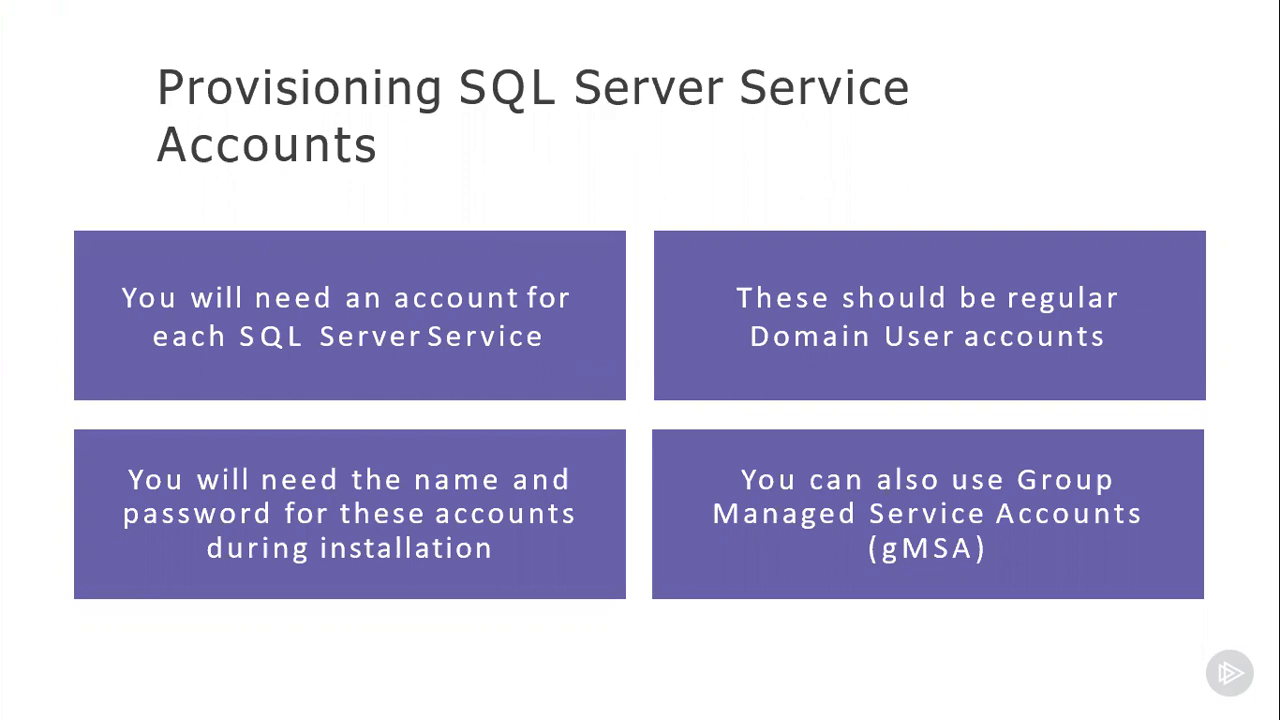
{"action": "key", "text": "alt+Tab"}
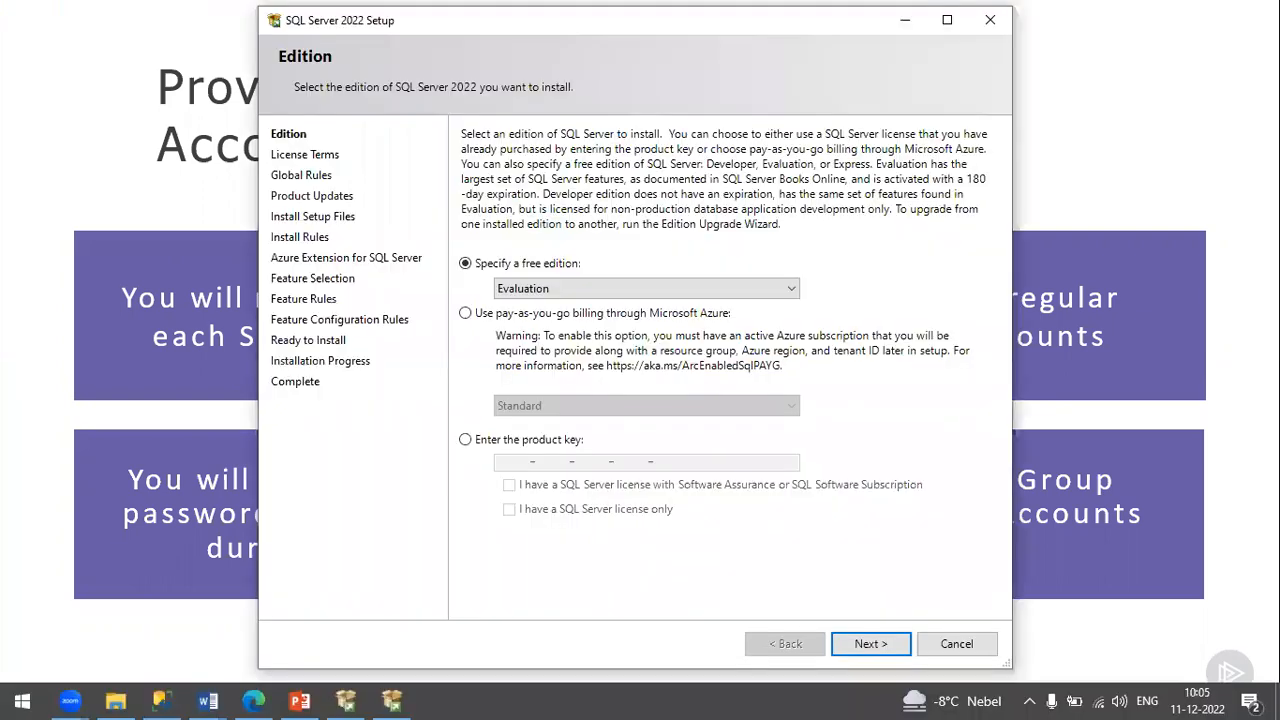
{"action": "left_click", "coordinate": [905, 20]}
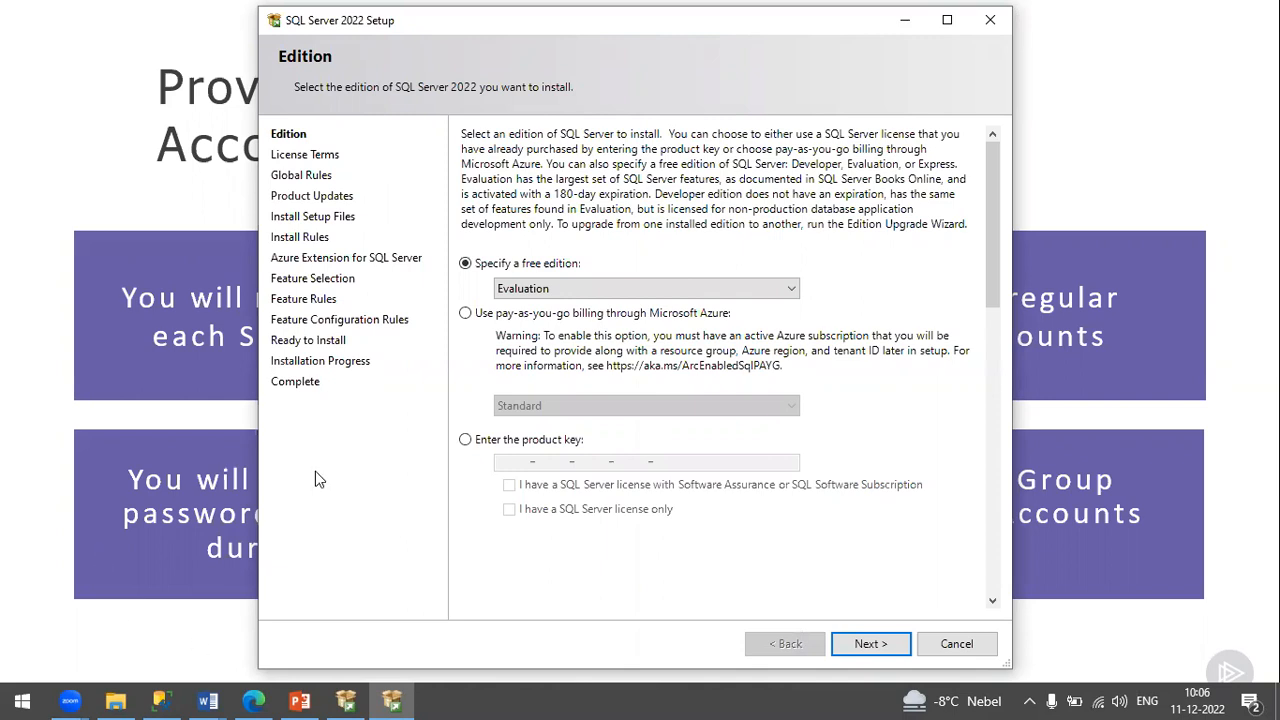
- Choose Developer as the free edition of SQL Server 2022 to install
{"action": "left_click", "coordinate": [632, 292]}
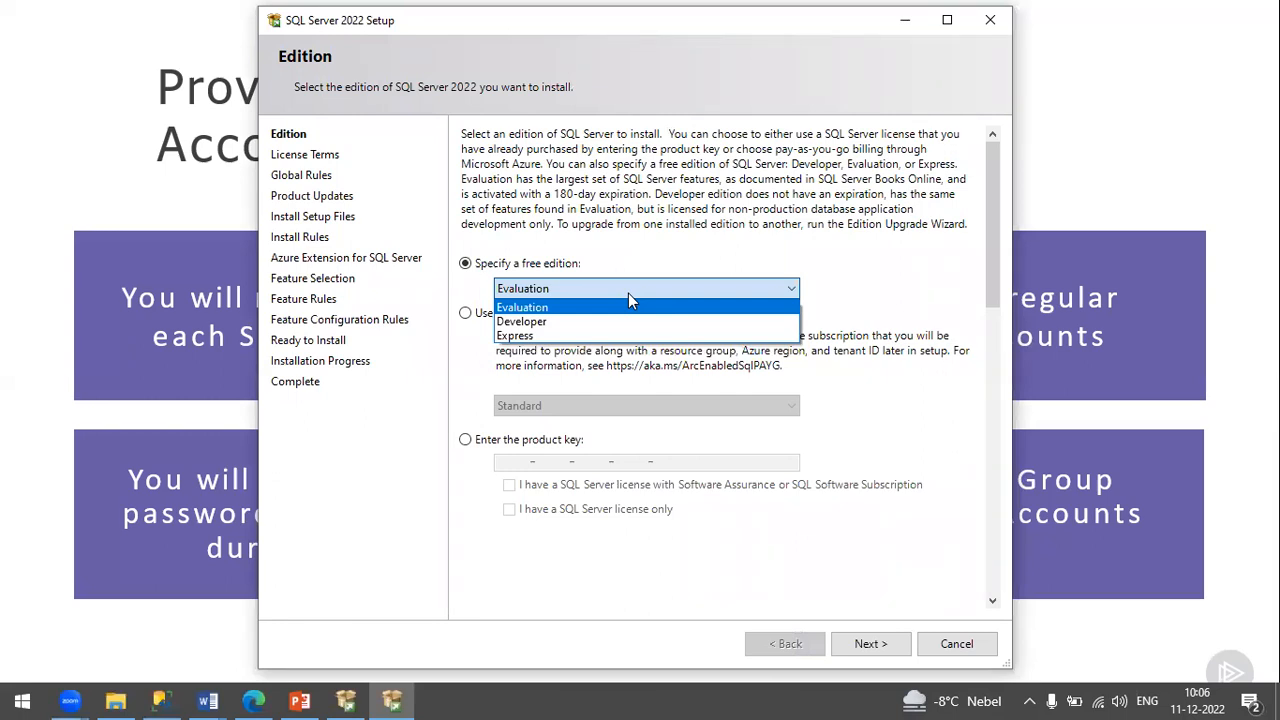
{"action": "left_click", "coordinate": [586, 322]}
{"action": "left_click", "coordinate": [540, 289]}
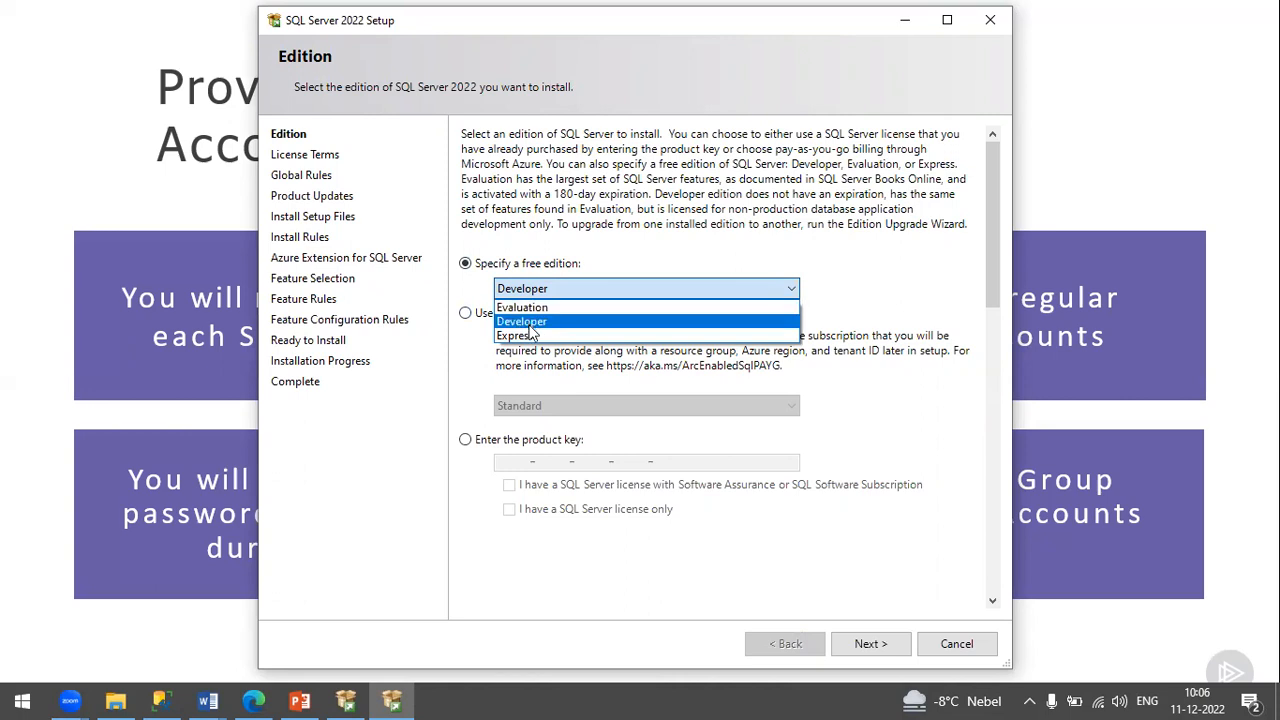
{"action": "left_click", "coordinate": [529, 324]}
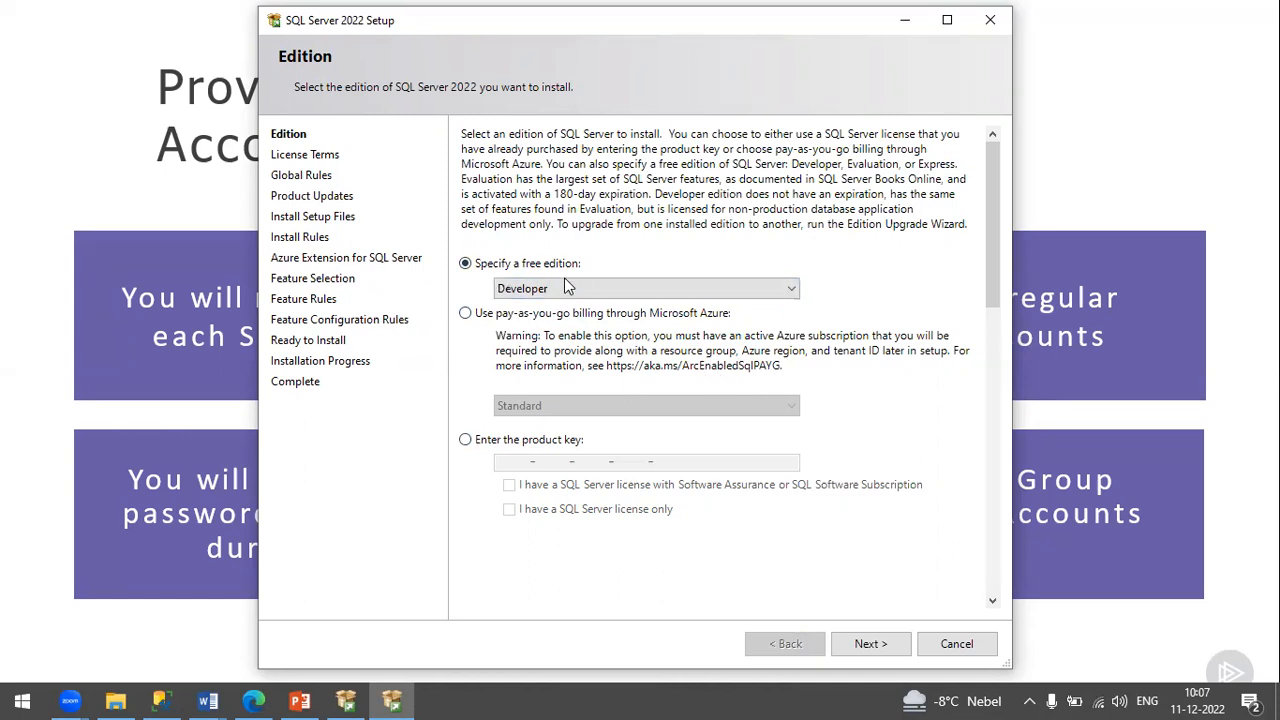
- Try pay-as-you-go billing through Microsoft Azure, switching its edition to Enterprise and back to Standard
{"action": "left_click", "coordinate": [466, 314]}
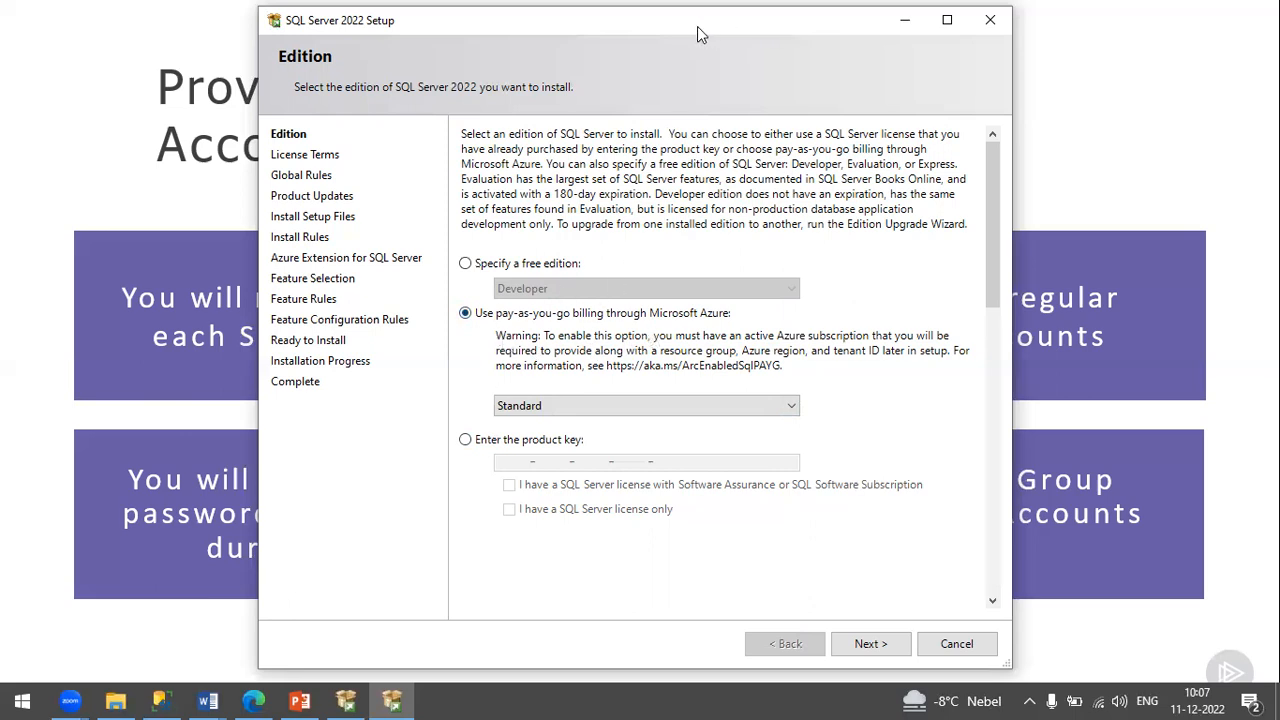
{"action": "left_click_drag", "start_coordinate": [697, 26], "coordinate": [689, 20]}
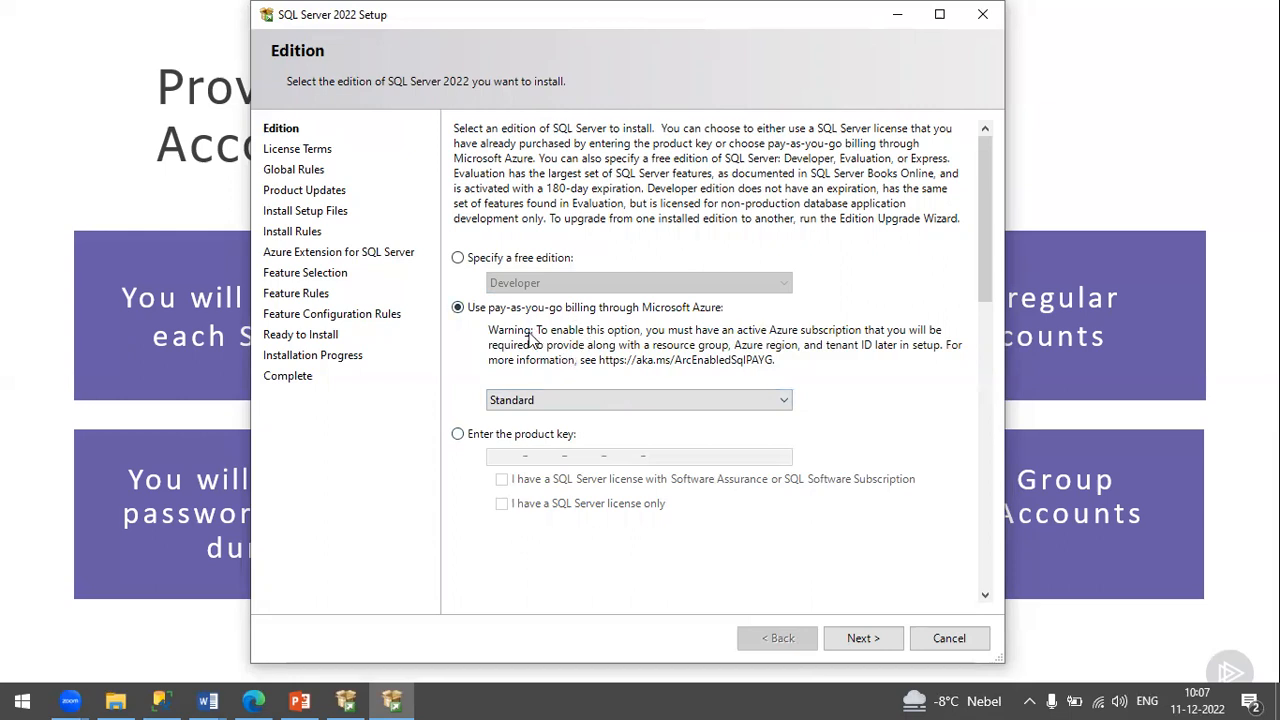
{"action": "left_click", "coordinate": [553, 399]}
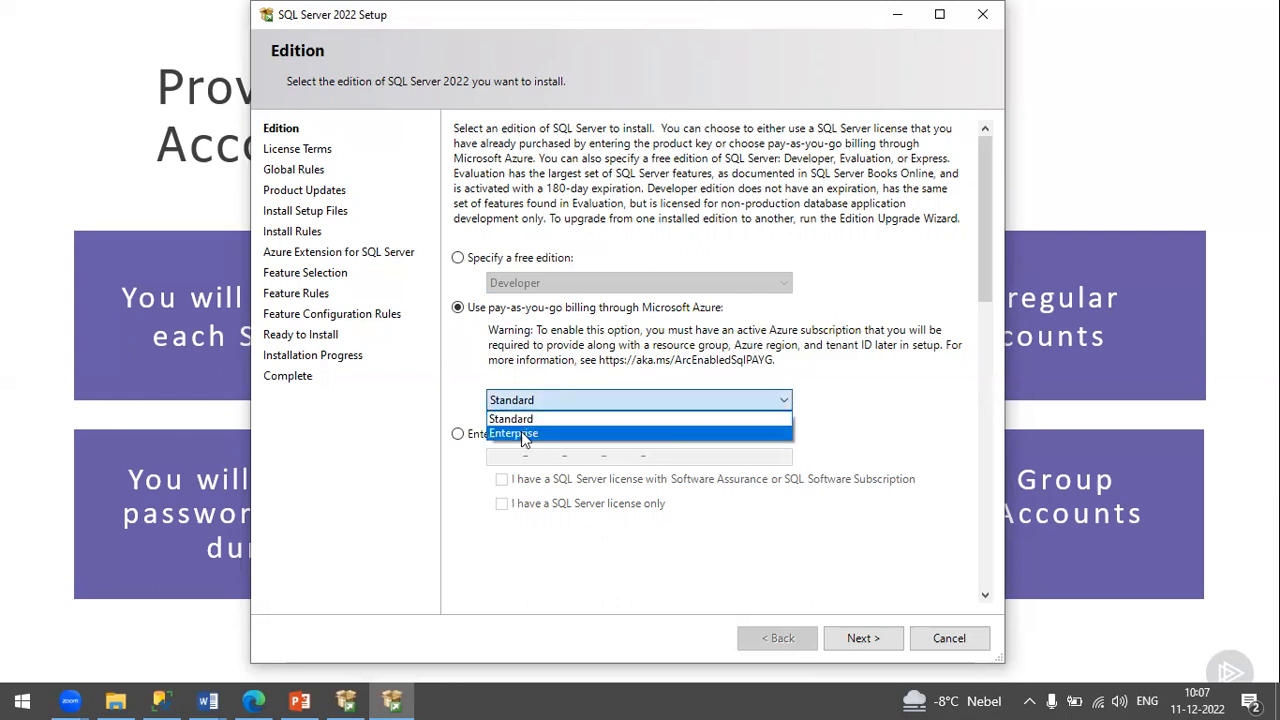
{"action": "left_click", "coordinate": [519, 434]}
{"action": "left_click", "coordinate": [526, 402]}
{"action": "left_click", "coordinate": [523, 420]}
{"action": "left_click", "coordinate": [521, 400]}
{"action": "left_click", "coordinate": [850, 400]}
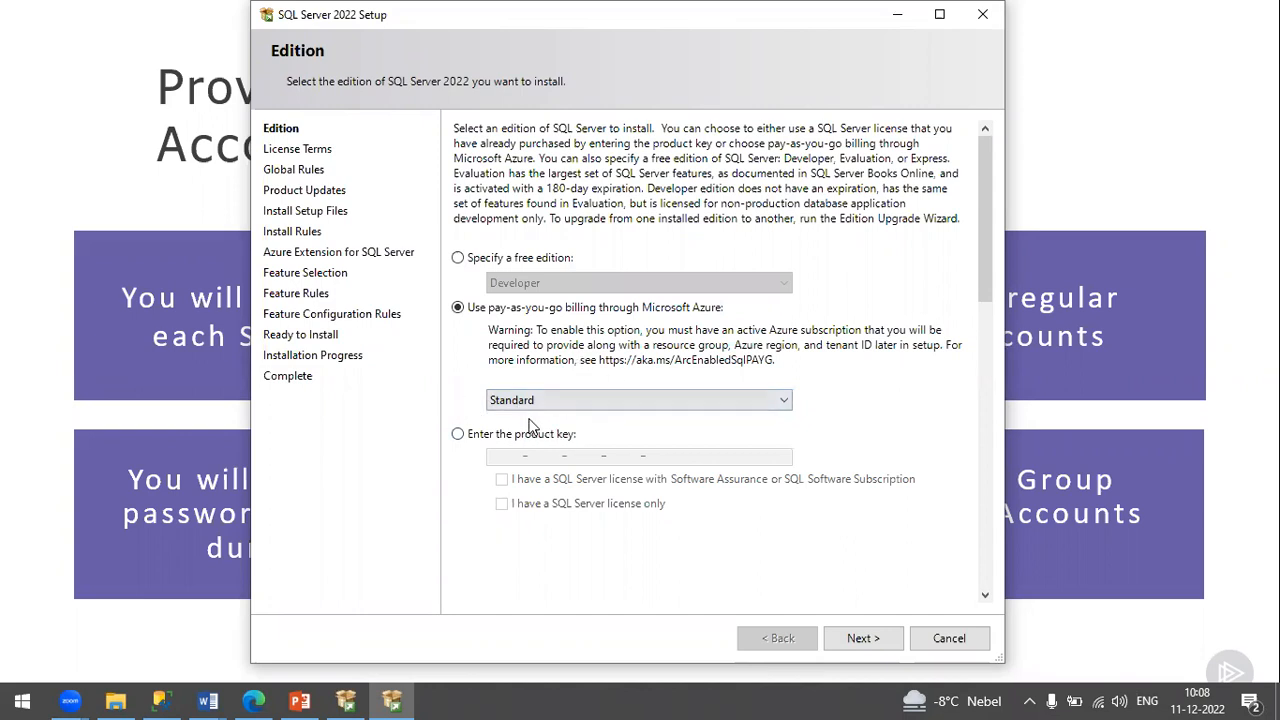
- Try the product key licensing option and place the cursor in its empty key field
{"action": "scroll", "coordinate": [688, 377], "scroll_direction": "down", "scroll_amount": 4}
{"action": "scroll", "coordinate": [684, 378], "scroll_direction": "up", "scroll_amount": 4}
{"action": "left_click", "coordinate": [459, 434]}
{"action": "left_click", "coordinate": [492, 455]}
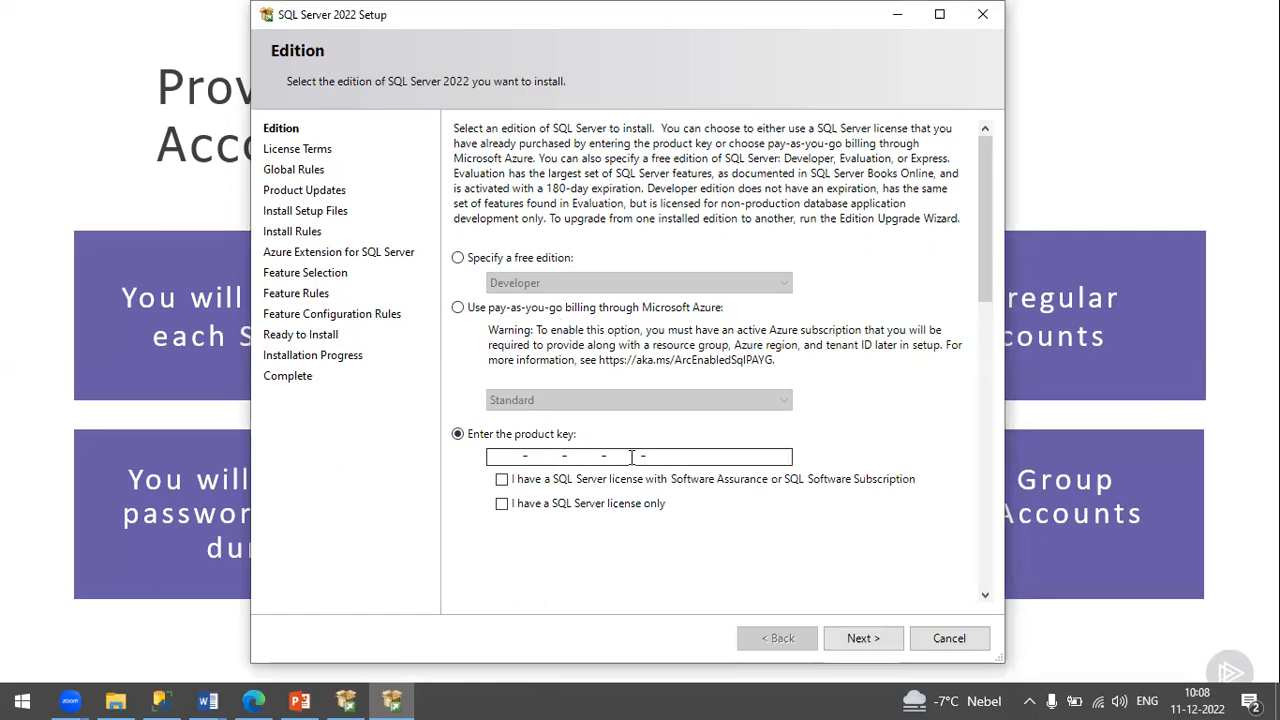
- Return to the free Developer edition and accept the license terms to proceed with the setup checks
{"action": "left_click", "coordinate": [458, 258]}
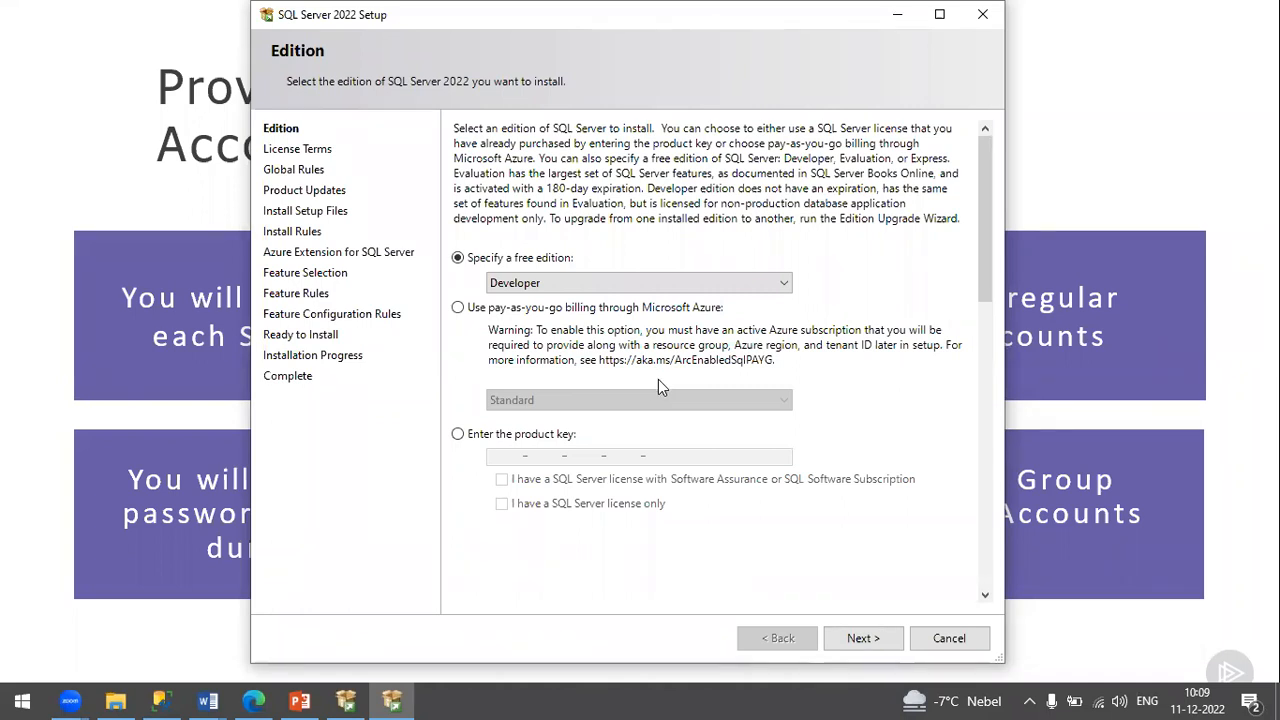
{"action": "left_click", "coordinate": [864, 638]}
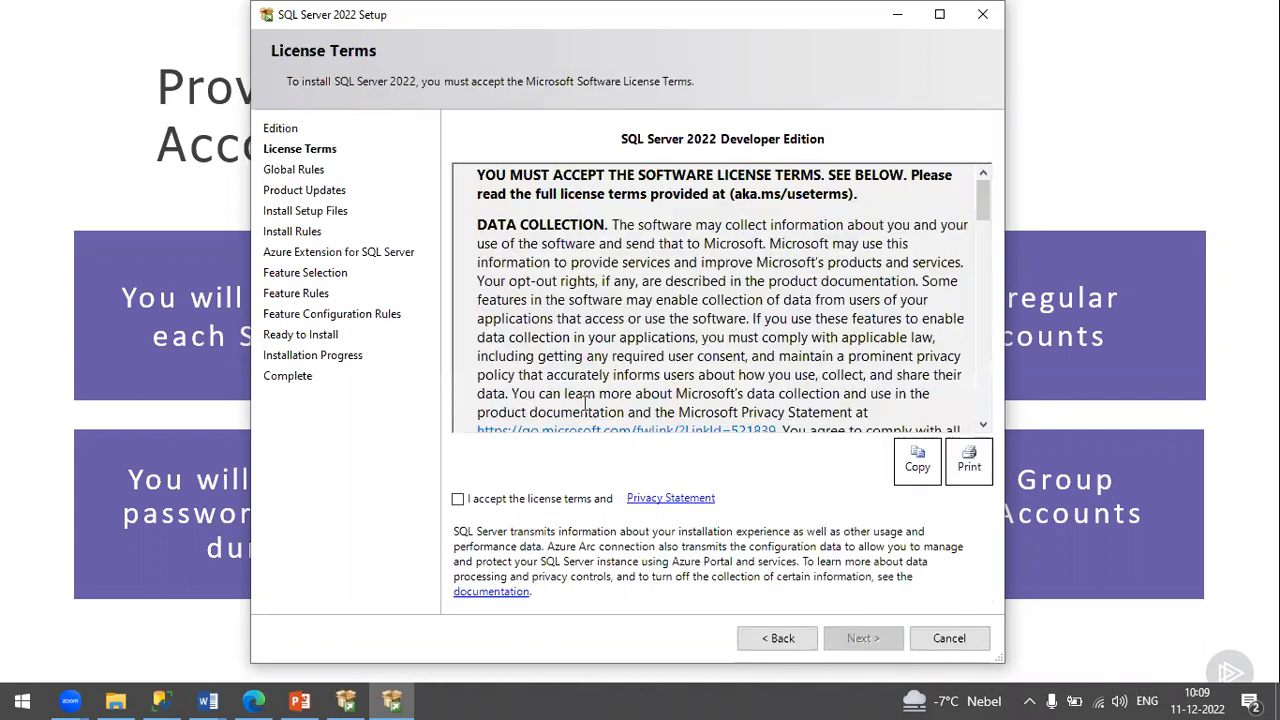
{"action": "left_click", "coordinate": [458, 499]}
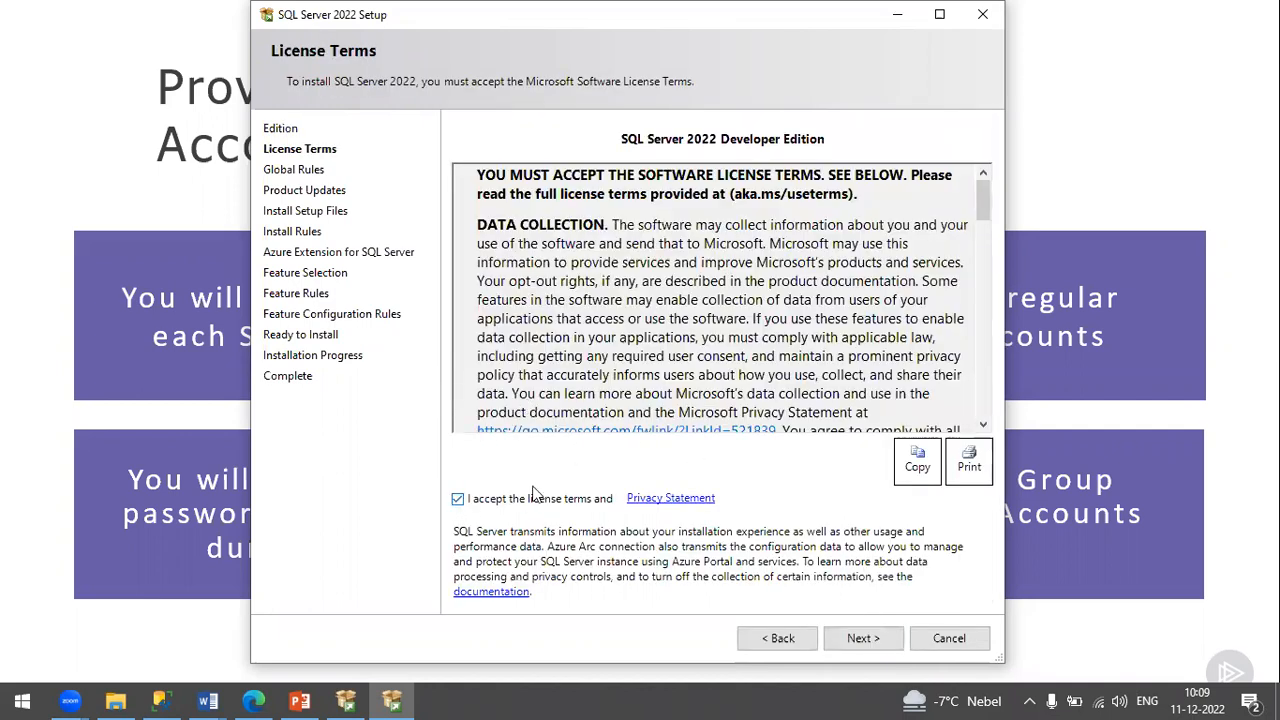
{"action": "left_click", "coordinate": [860, 640]}
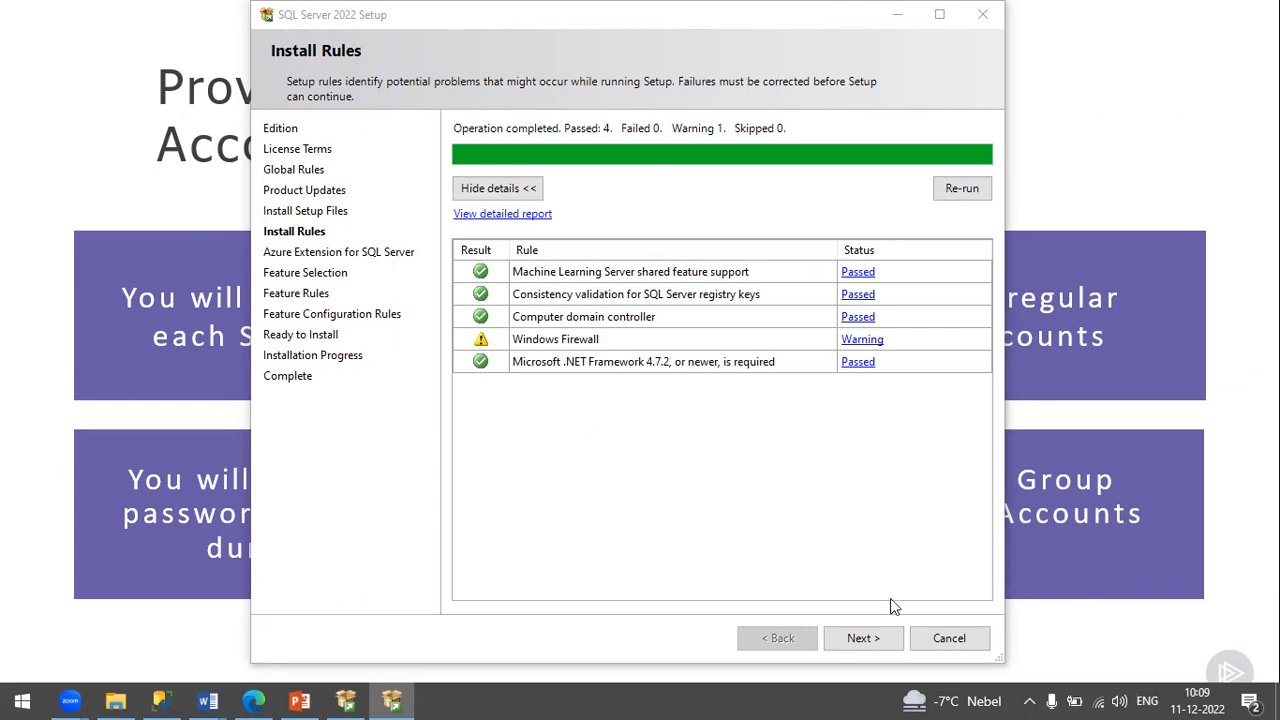
- Maximize the setup window to review the Install Rules and continue to the Azure Extension for SQL Server page
{"action": "double_click", "coordinate": [467, 17]}
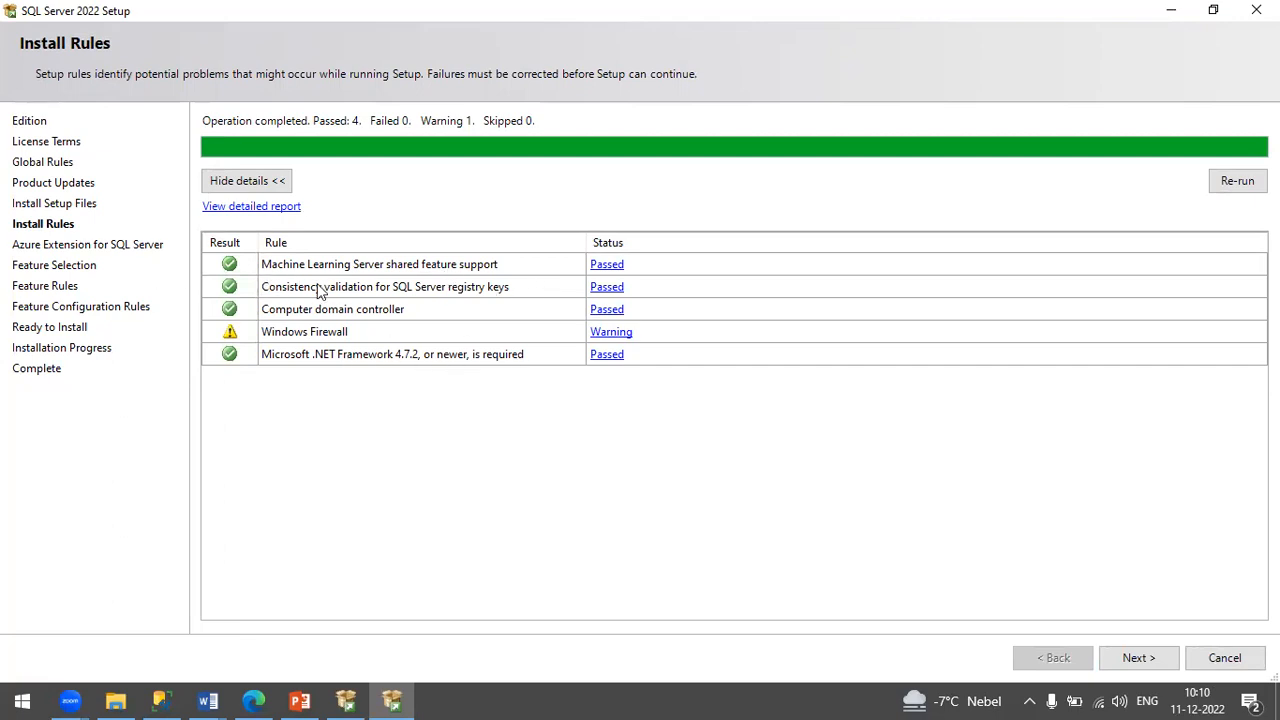
{"action": "left_click", "coordinate": [1140, 660]}
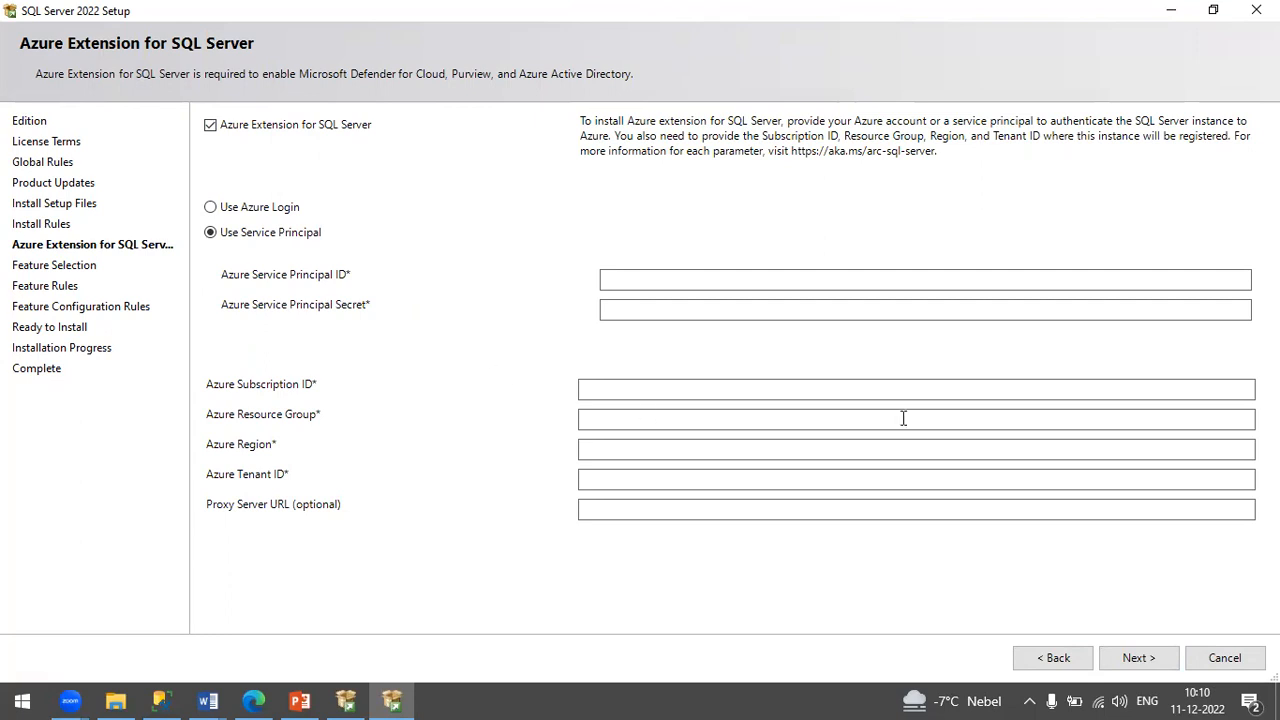
- Restore the setup window's smaller size and toggle the Azure Extension for SQL Server option off and on again
{"action": "left_click", "coordinate": [1213, 10]}
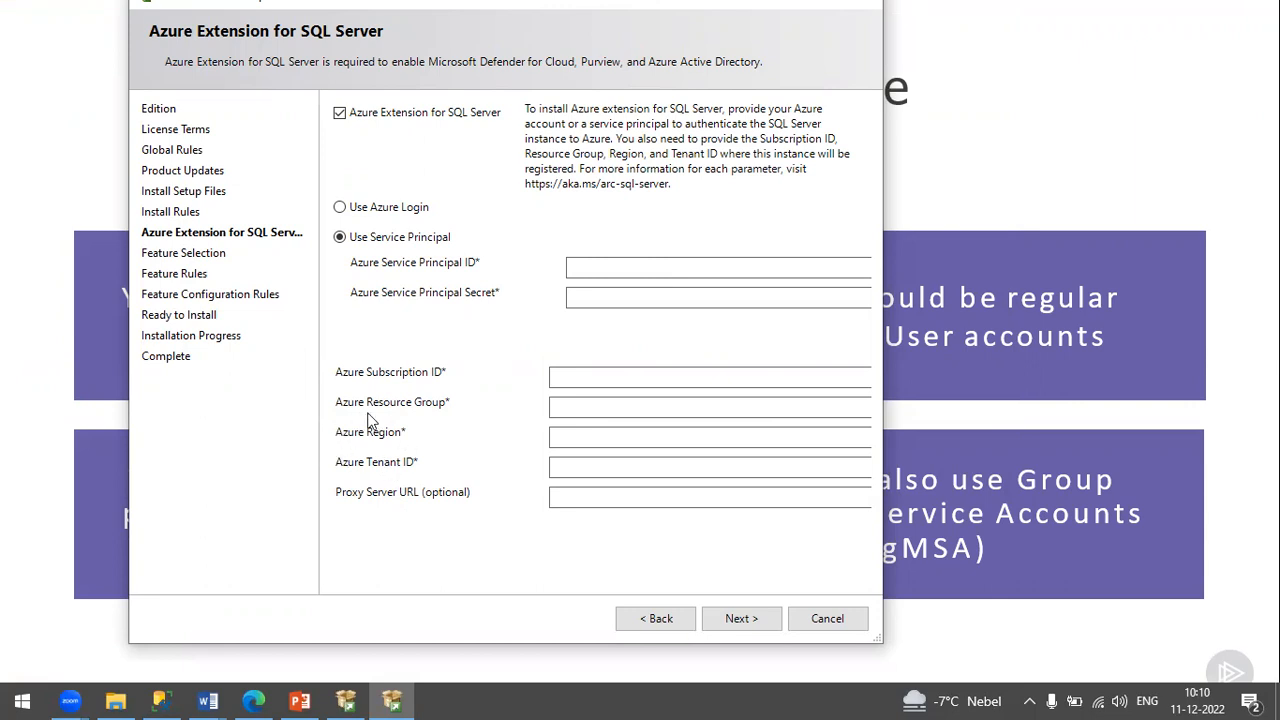
{"action": "left_click", "coordinate": [340, 113]}
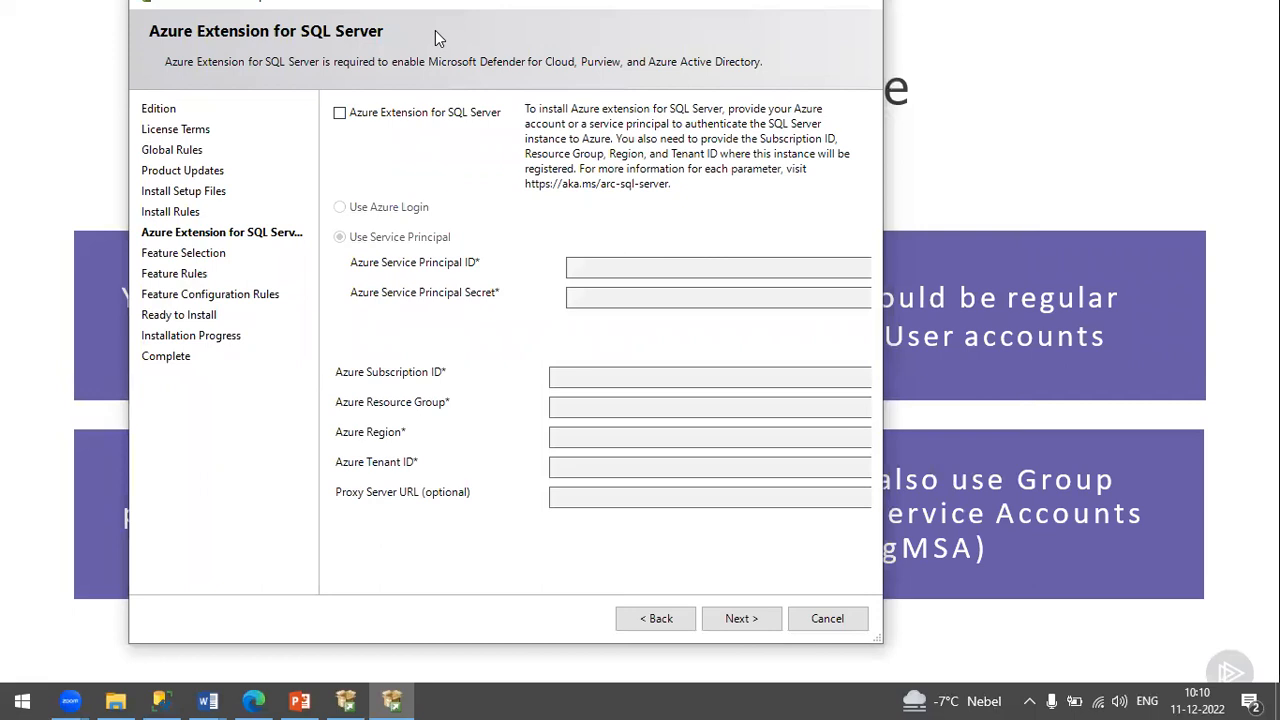
{"action": "left_click_drag", "start_coordinate": [450, 6], "coordinate": [448, 61]}
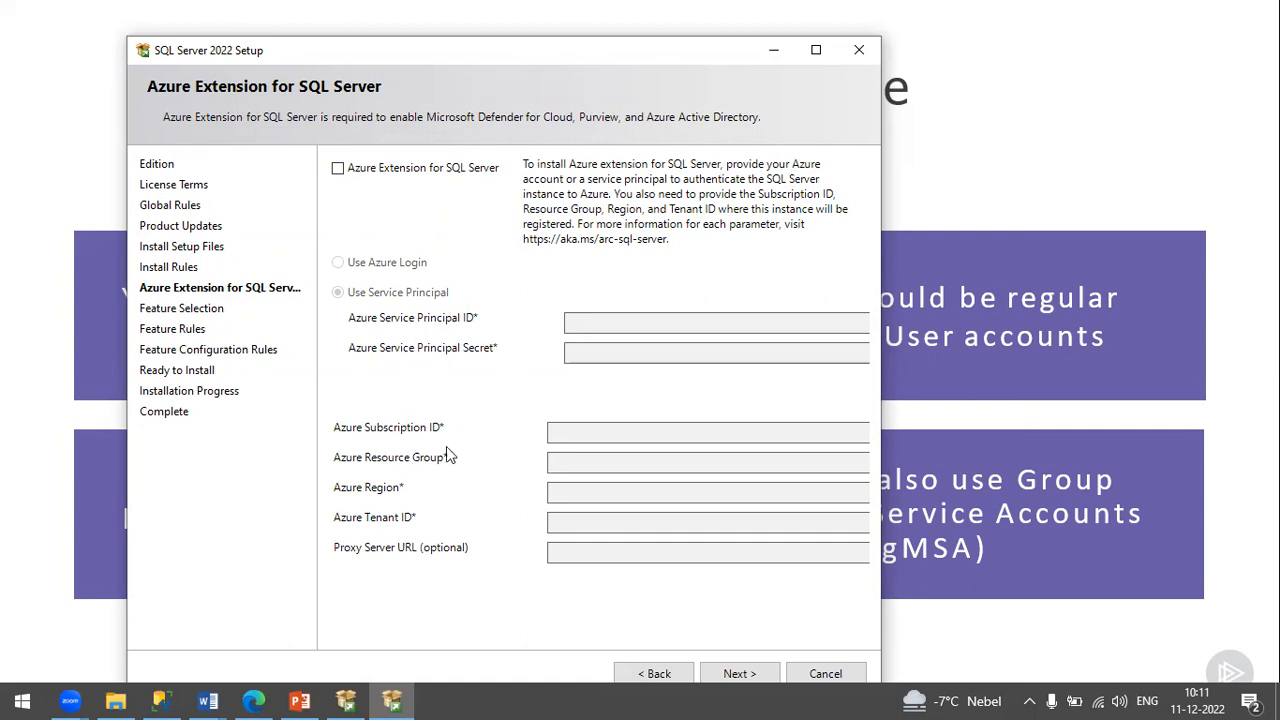
{"action": "left_click", "coordinate": [338, 168]}
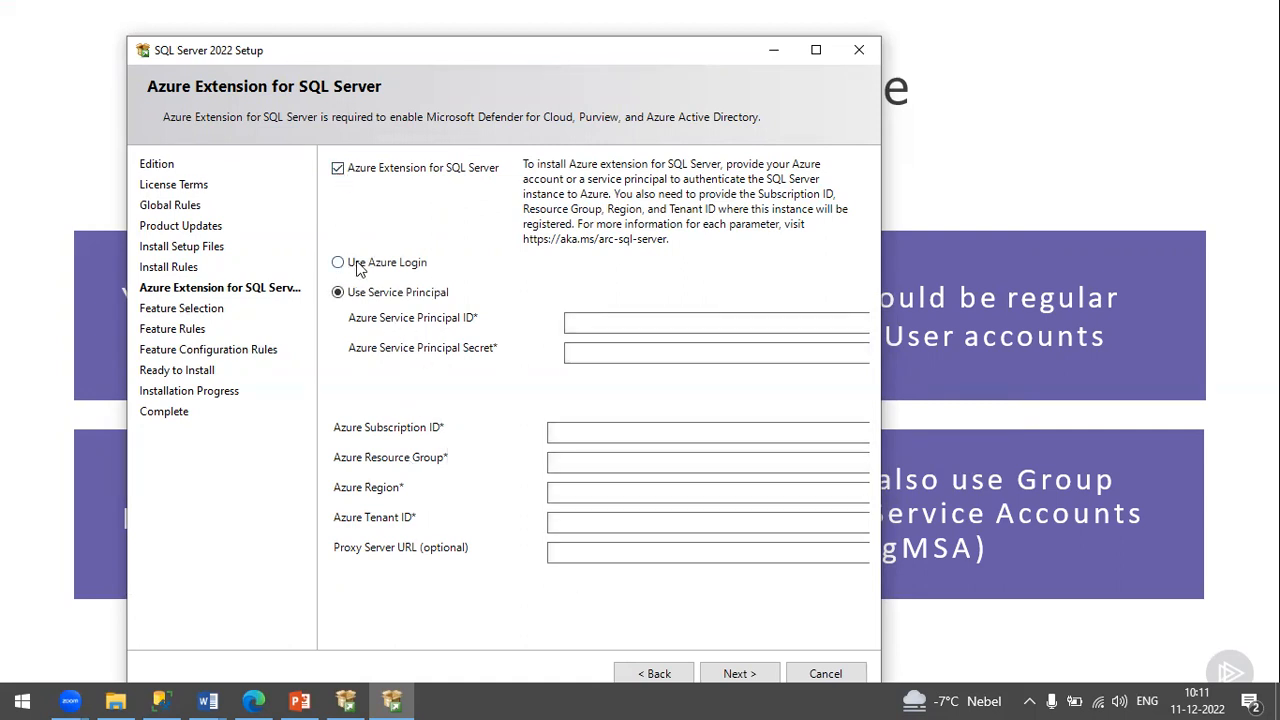
- Try Azure Login for the extension, cancel the account sign-in and maximize the setup window
{"action": "left_click", "coordinate": [338, 263]}
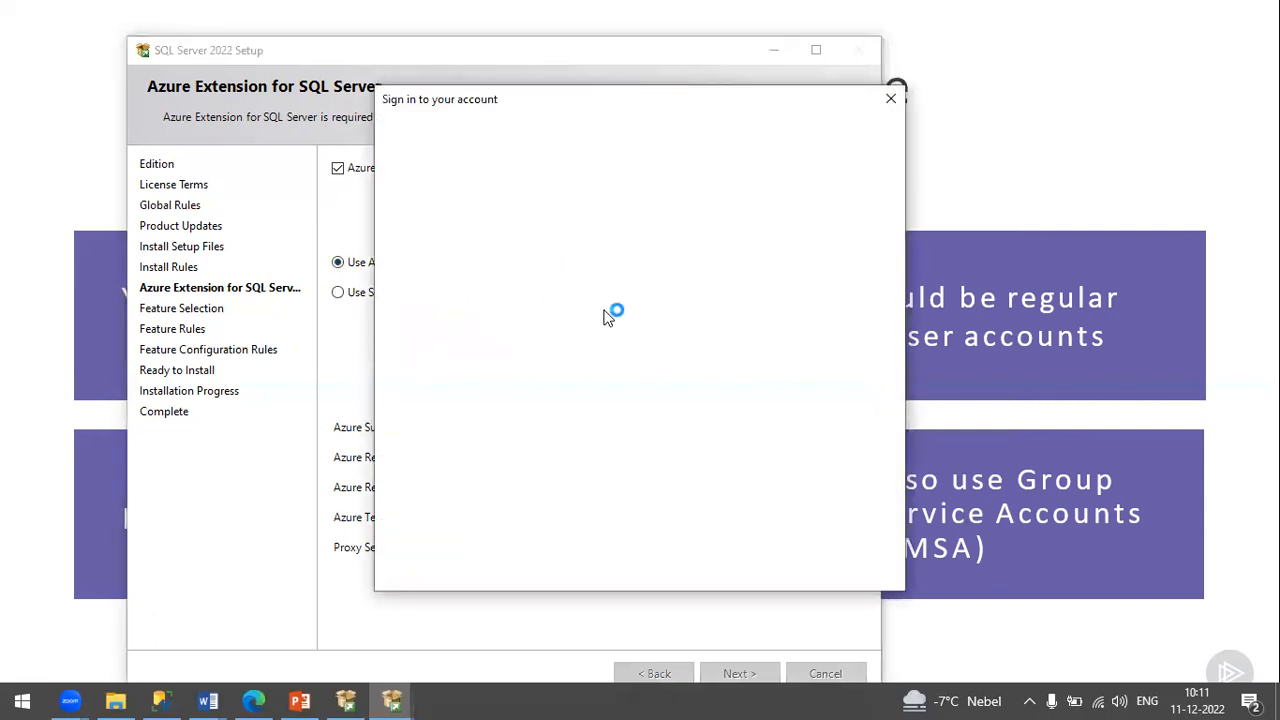
{"action": "left_click", "coordinate": [891, 100]}
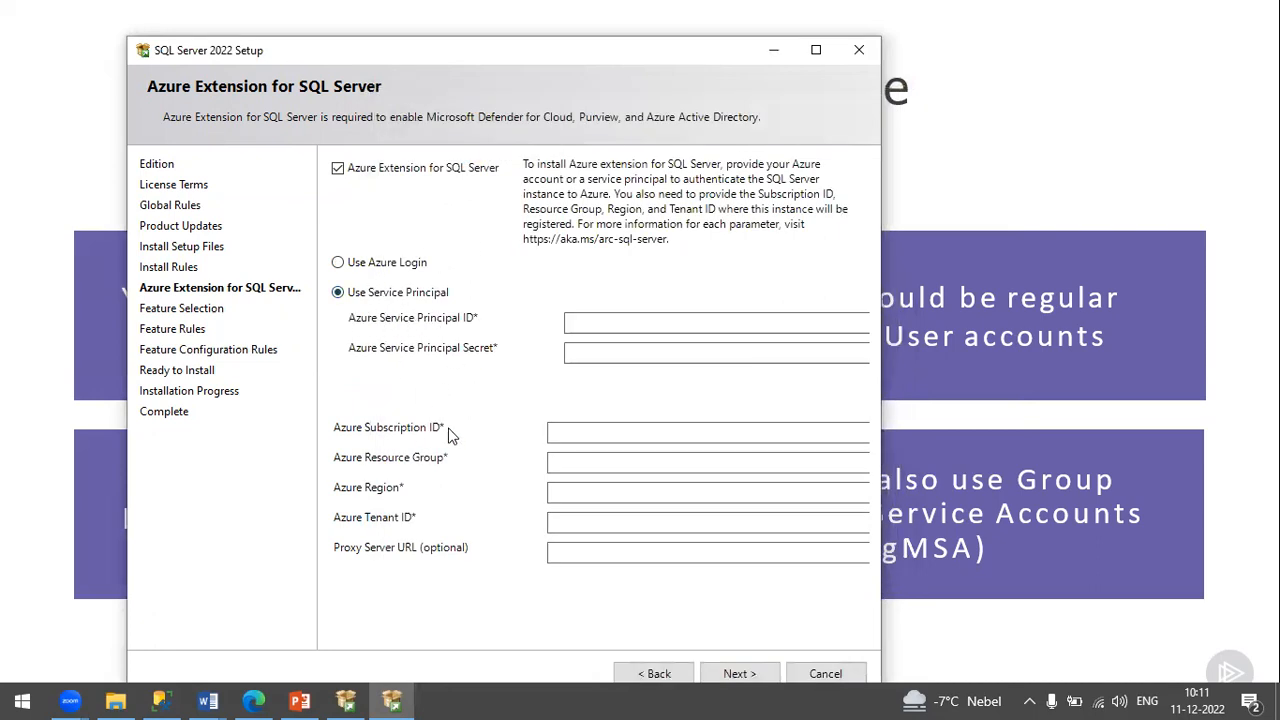
{"action": "left_click", "coordinate": [816, 50]}
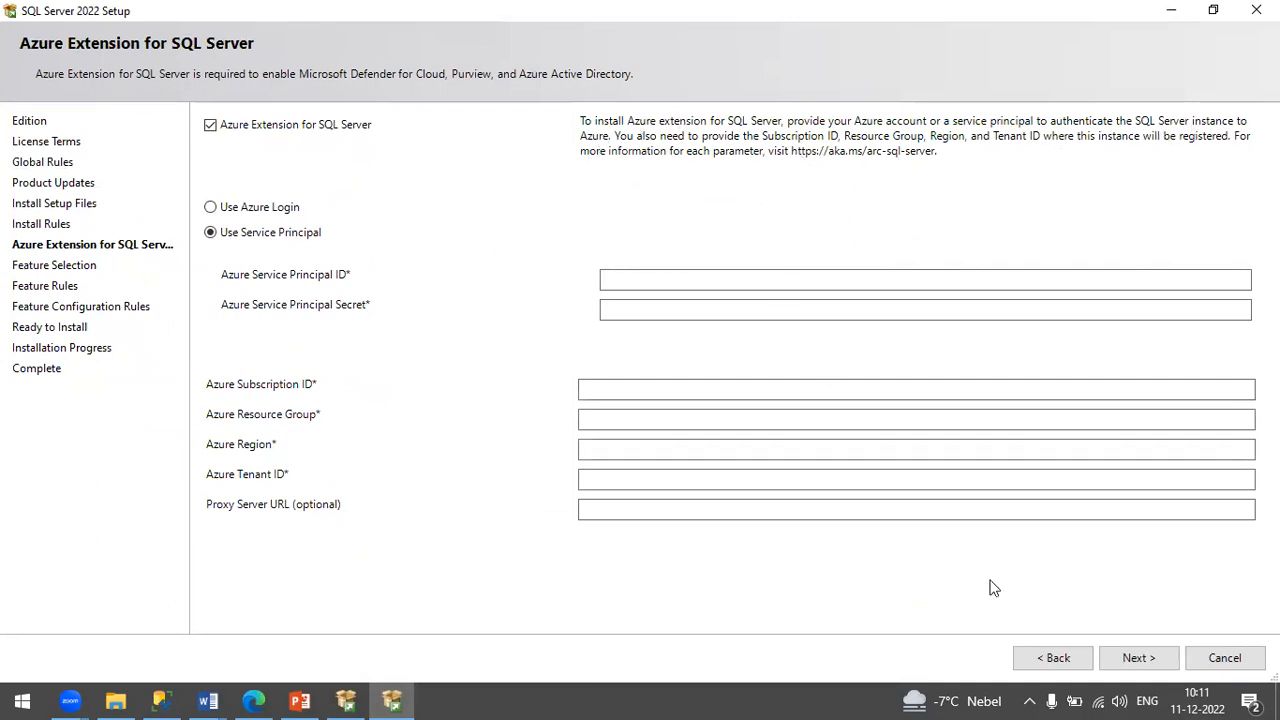
- Exclude the Azure Extension for SQL Server from the installation and continue to Feature Selection
{"action": "left_click", "coordinate": [210, 125]}
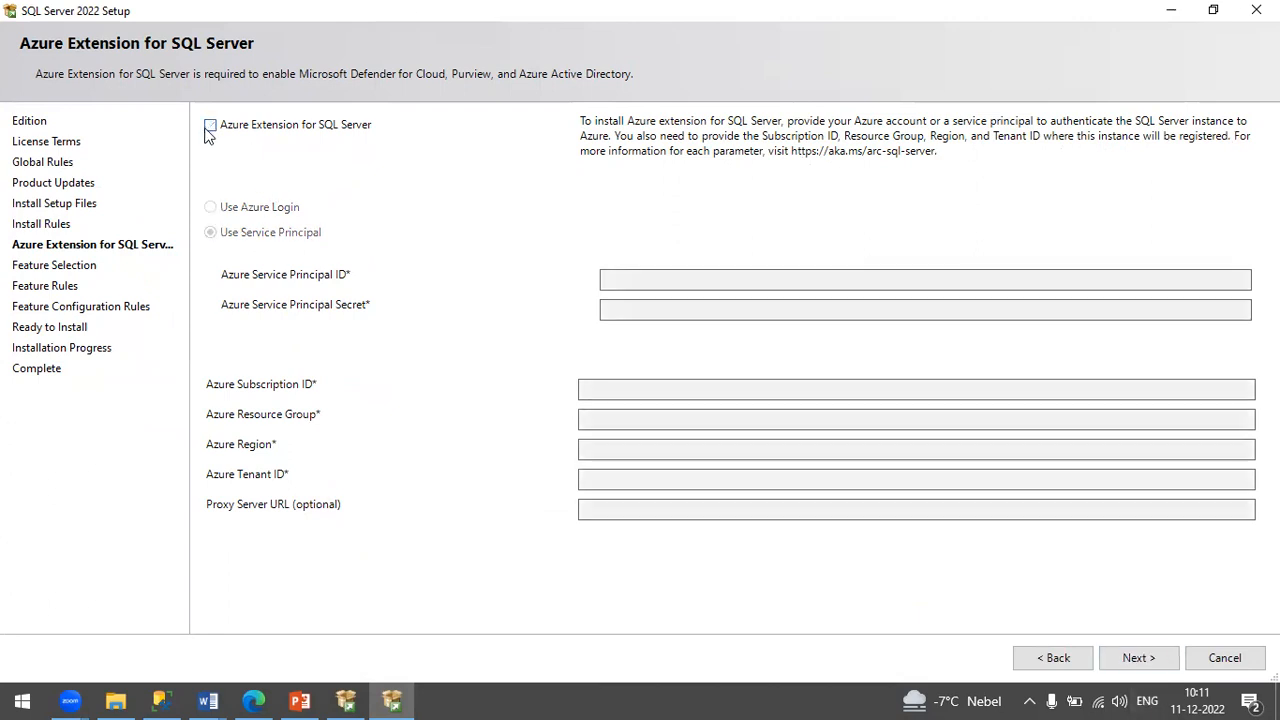
{"action": "left_click", "coordinate": [1142, 660]}
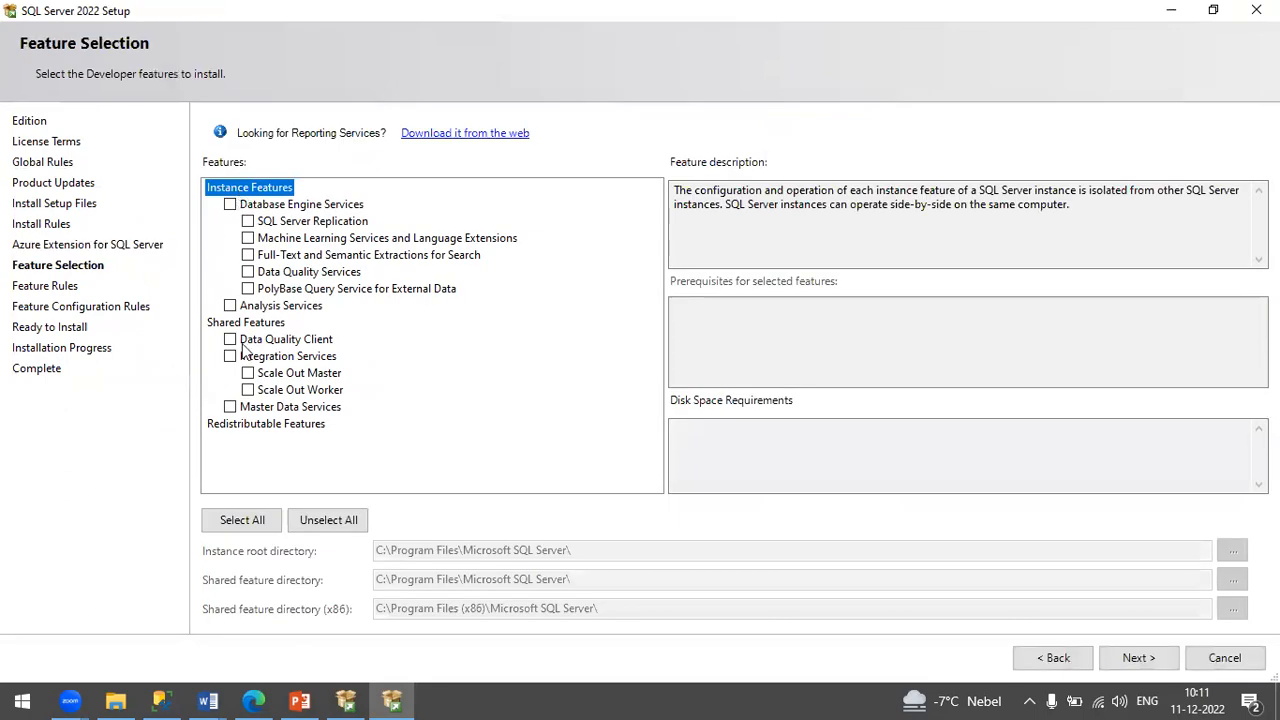
- Include all instance features: Database Engine Services with its five sub-features, and Analysis Services
{"action": "left_click", "coordinate": [231, 205]}
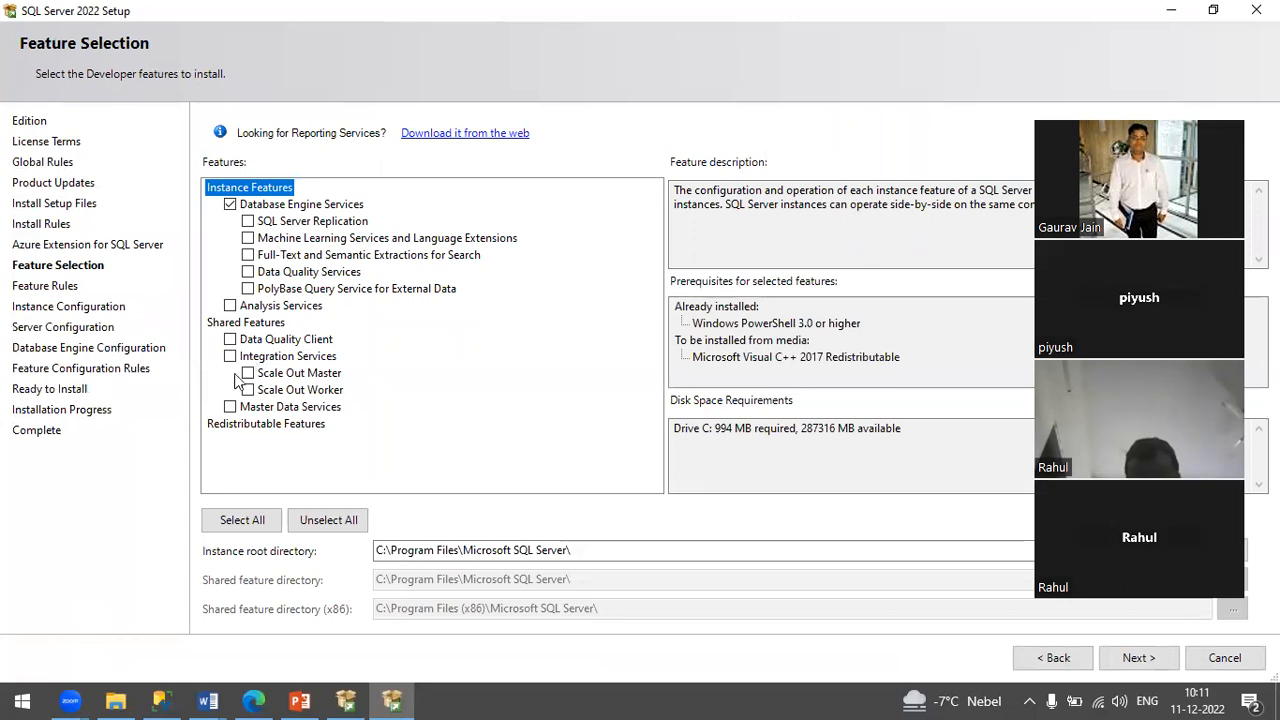
{"action": "left_click", "coordinate": [231, 306]}
{"action": "left_click", "coordinate": [248, 222]}
{"action": "left_click", "coordinate": [248, 238]}
{"action": "left_click", "coordinate": [248, 255]}
{"action": "left_click", "coordinate": [248, 272]}
{"action": "left_click", "coordinate": [248, 289]}
- Include all shared features: Data Quality Client, Integration Services with Scale Out Master and Scale Out Worker, and Master Data Services
{"action": "left_click", "coordinate": [230, 339]}
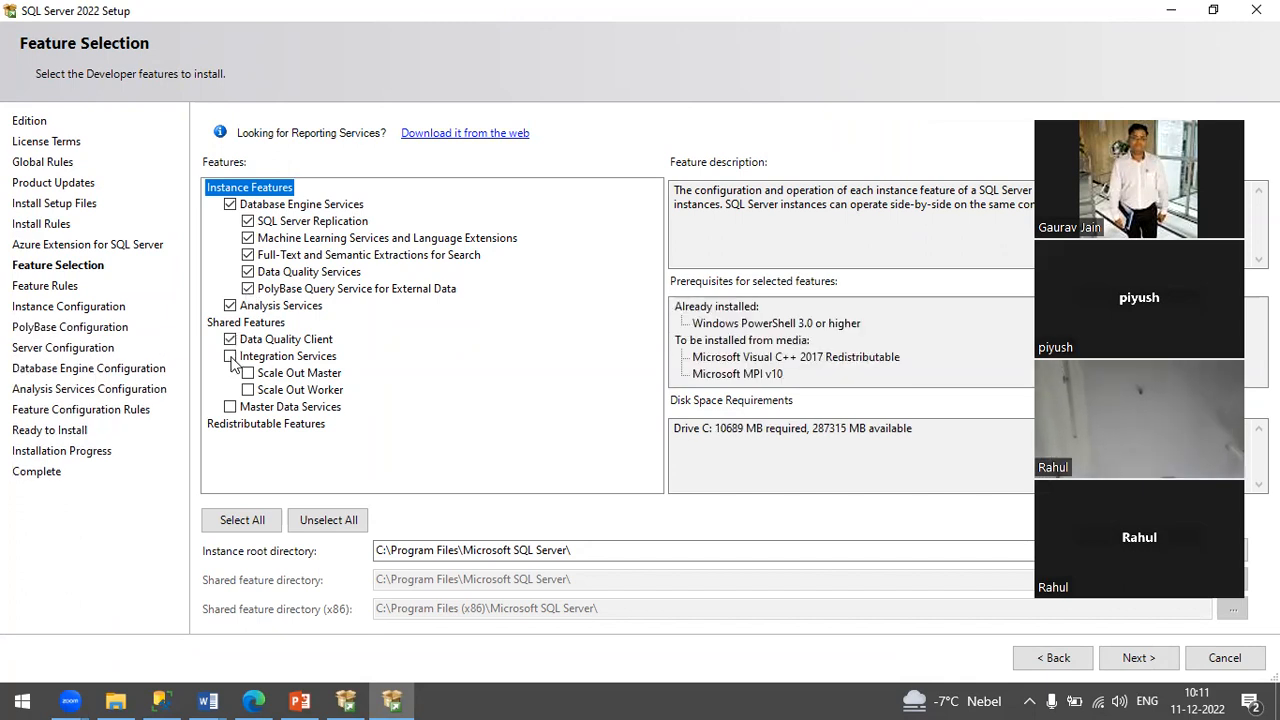
{"action": "left_click", "coordinate": [230, 356]}
{"action": "left_click", "coordinate": [248, 373]}
{"action": "left_click", "coordinate": [248, 390]}
{"action": "left_click", "coordinate": [230, 407]}
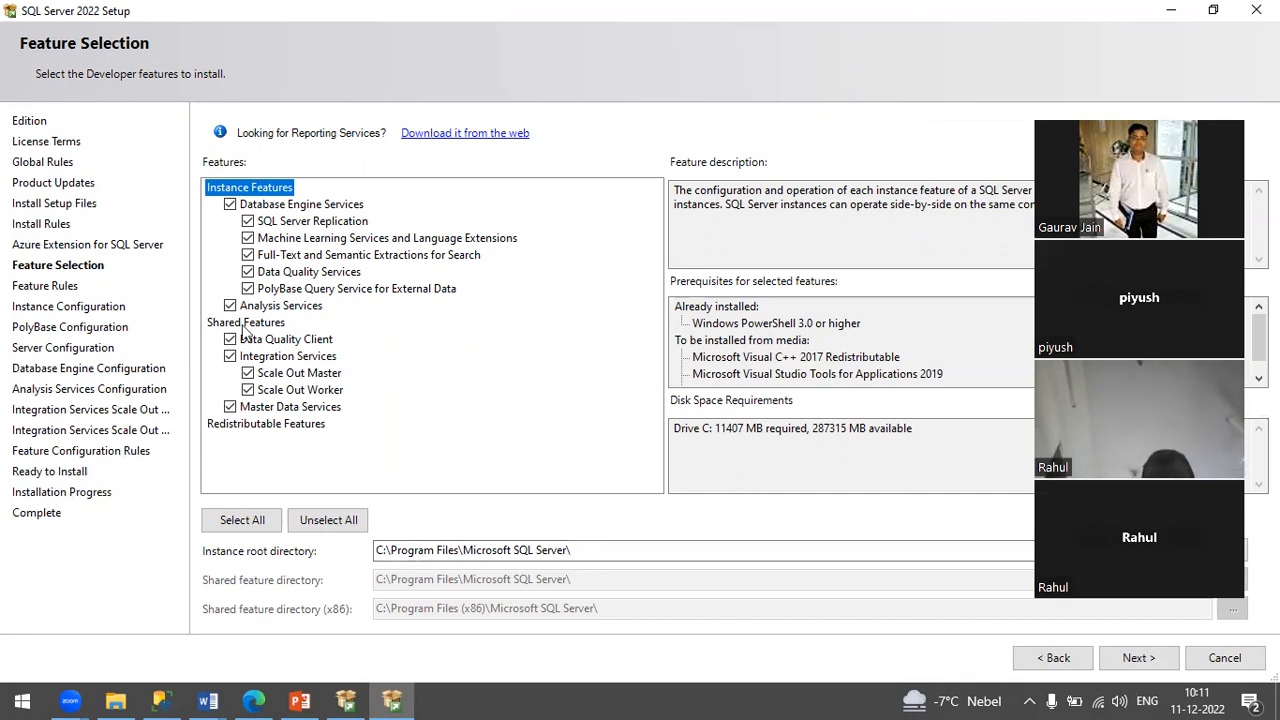
- Deselect the five Database Engine sub-features and both Scale Out components, keeping Master Data Services selected
{"action": "left_click", "coordinate": [248, 289]}
{"action": "left_click", "coordinate": [248, 272]}
{"action": "left_click", "coordinate": [248, 255]}
{"action": "left_click", "coordinate": [248, 238]}
{"action": "left_click", "coordinate": [248, 221]}
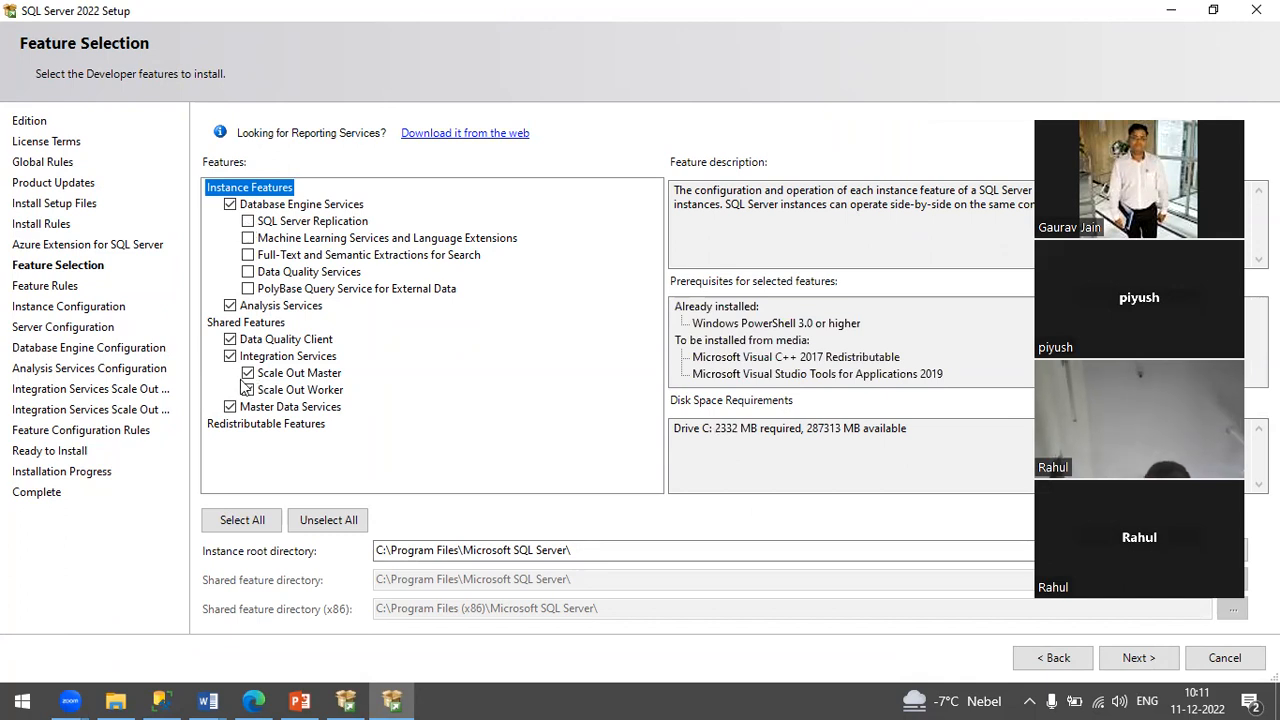
{"action": "left_click", "coordinate": [248, 390]}
{"action": "left_click", "coordinate": [248, 373]}
{"action": "left_click", "coordinate": [230, 407]}
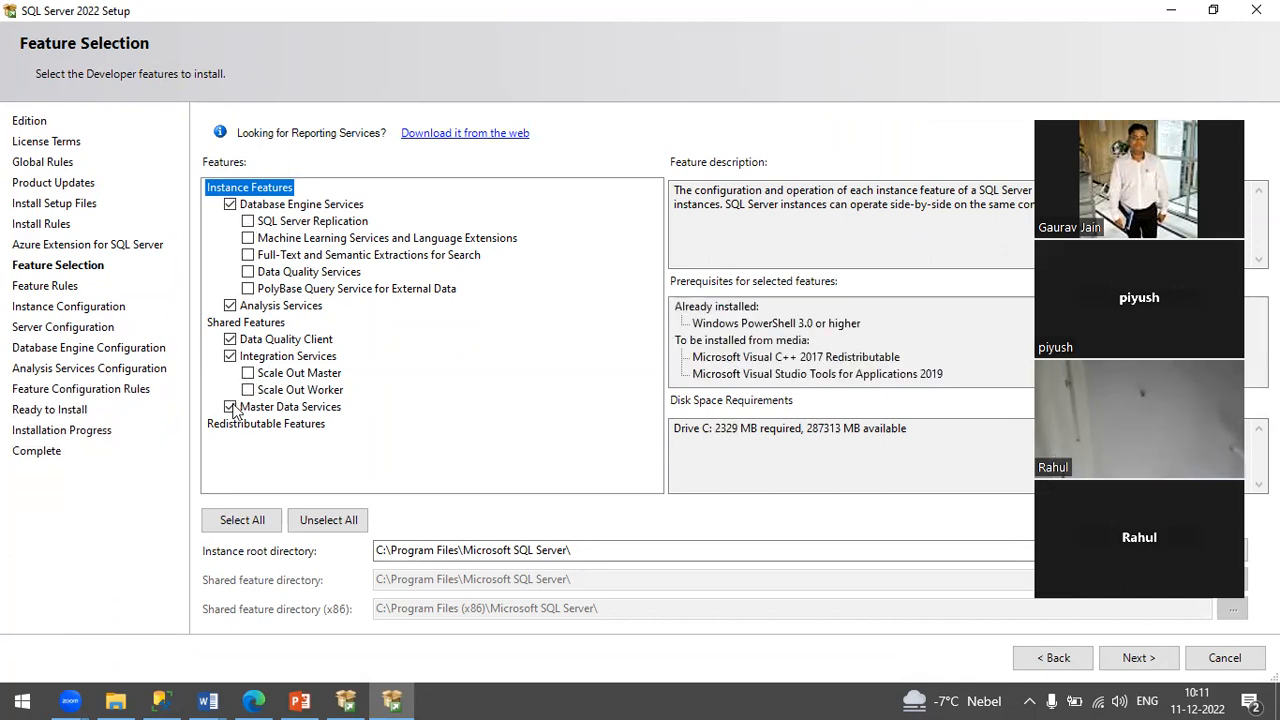
{"action": "left_click", "coordinate": [231, 407]}
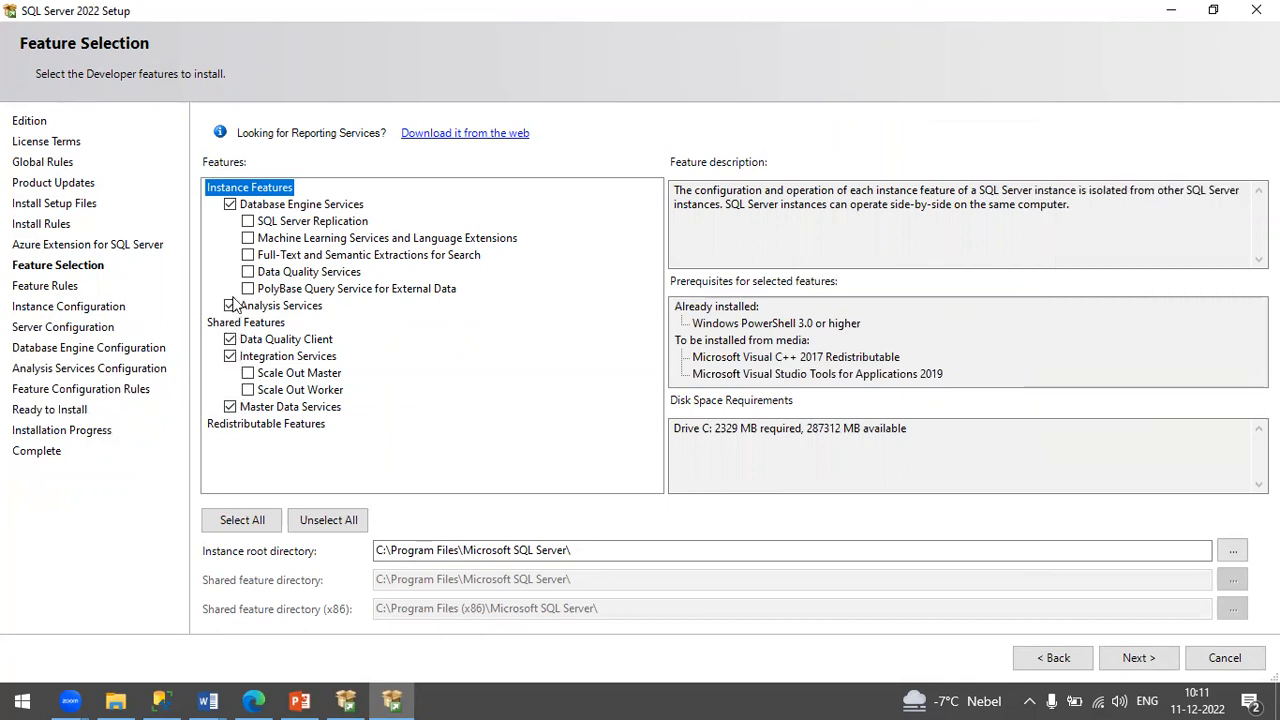
- Include SQL Server Replication and continue to Instance Configuration with the default instance root directory
{"action": "left_click", "coordinate": [248, 221]}
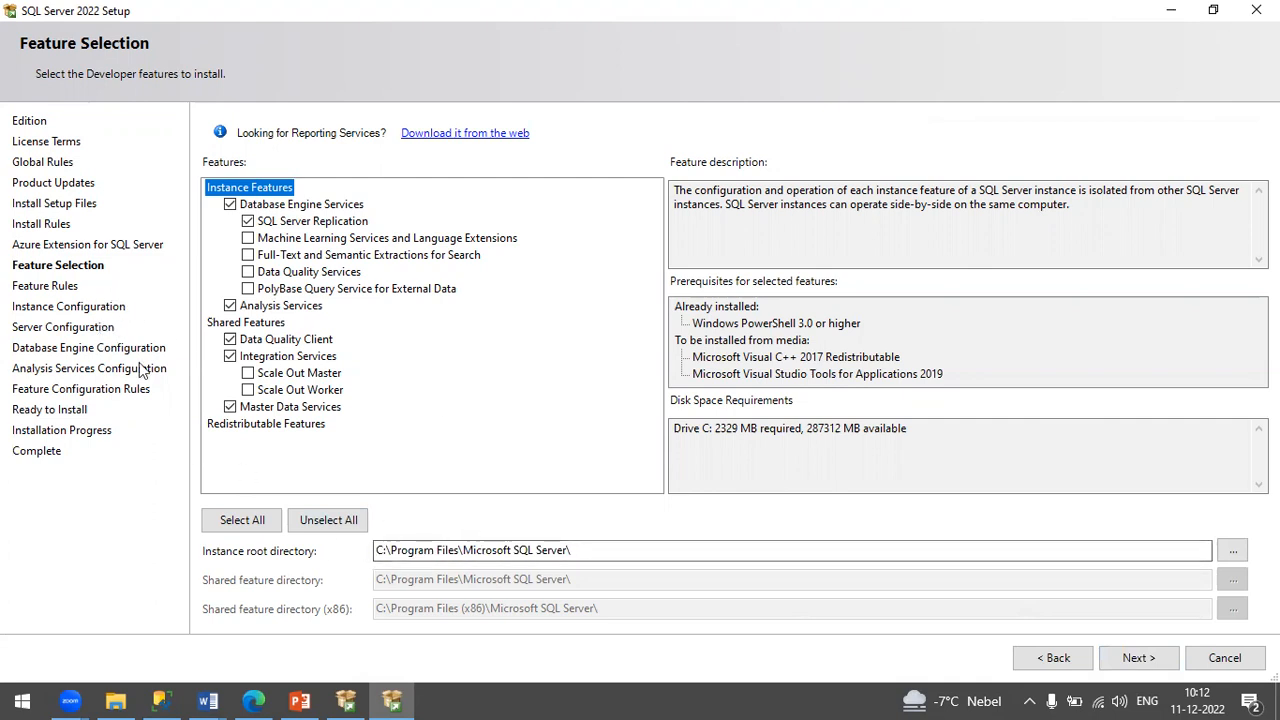
{"action": "left_click_drag", "start_coordinate": [374, 551], "coordinate": [578, 562]}
{"action": "left_click", "coordinate": [1138, 657]}
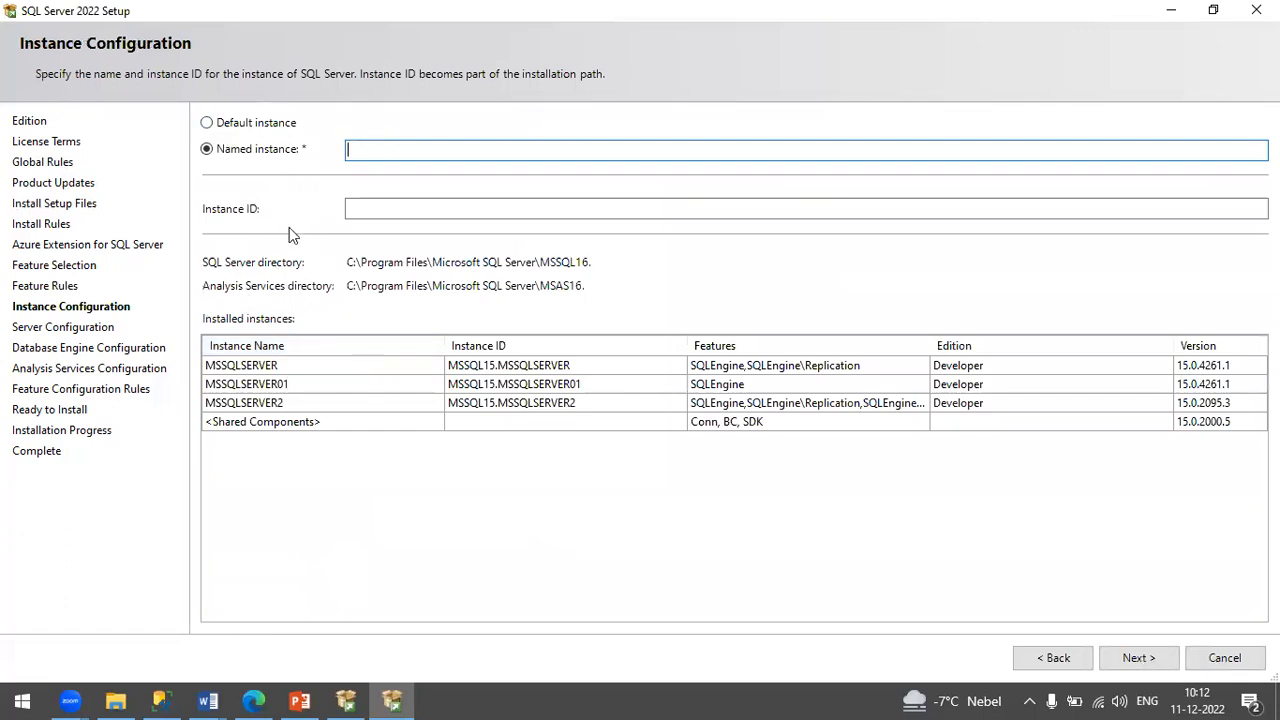
- Configure a named instance MSSQLSERVER22, reusing the default instance ID as the base of its name, and continue to Server Configuration
{"action": "left_click", "coordinate": [207, 122]}
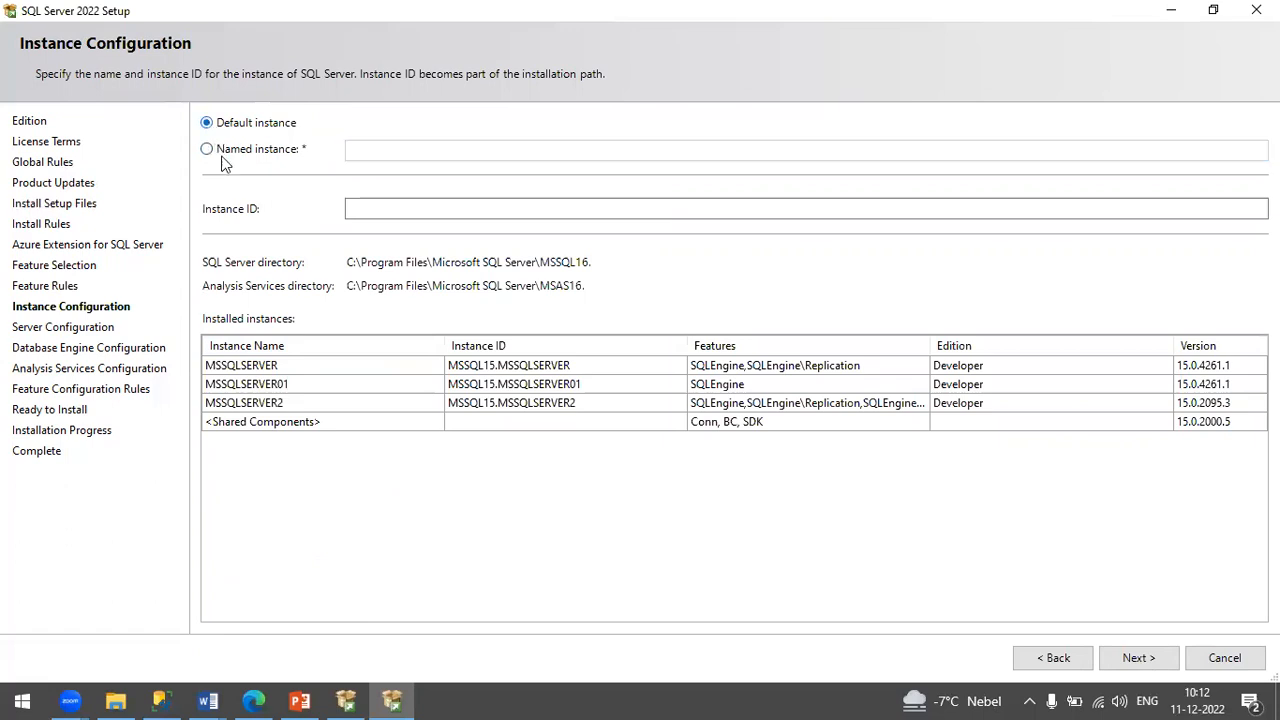
{"action": "left_click", "coordinate": [455, 207]}
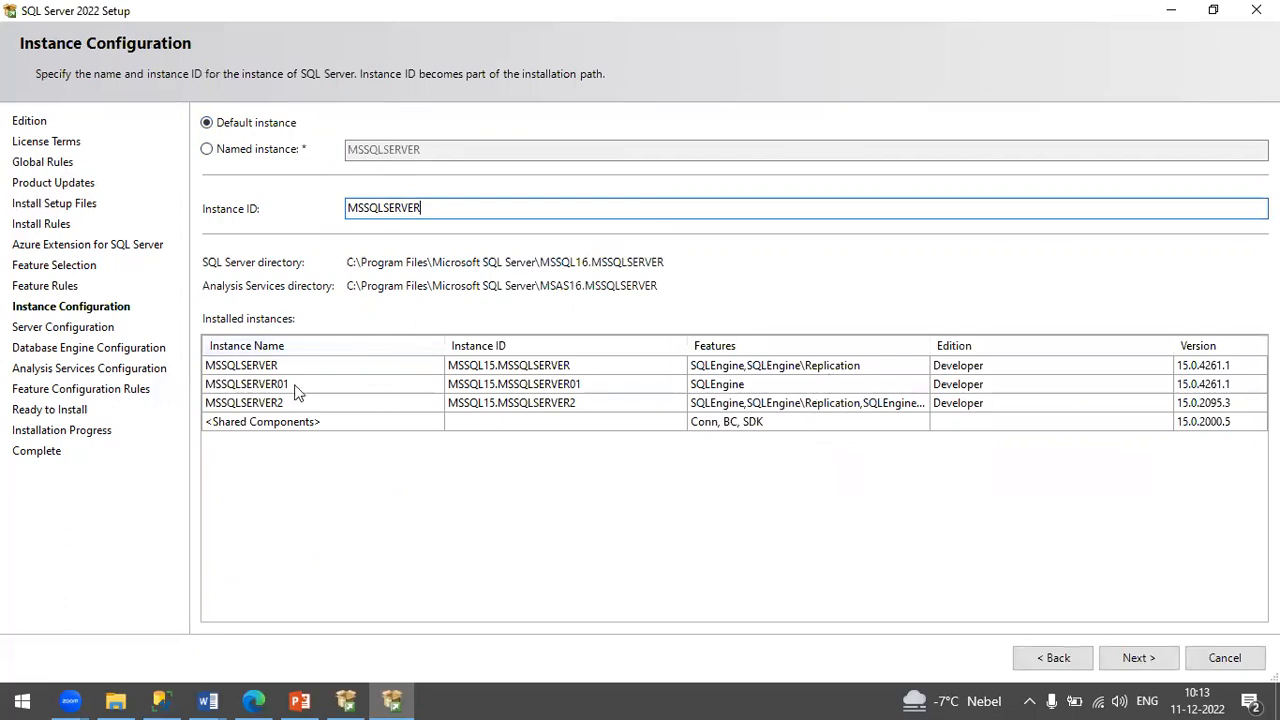
{"action": "left_click", "coordinate": [207, 150]}
{"action": "left_click_drag", "start_coordinate": [452, 224], "coordinate": [318, 195]}
{"action": "key", "text": "ctrl+c"}
{"action": "left_click", "coordinate": [365, 152]}
{"action": "key", "text": "ctrl+v"}
{"action": "type", "text": "22"}
{"action": "left_click", "coordinate": [436, 208]}
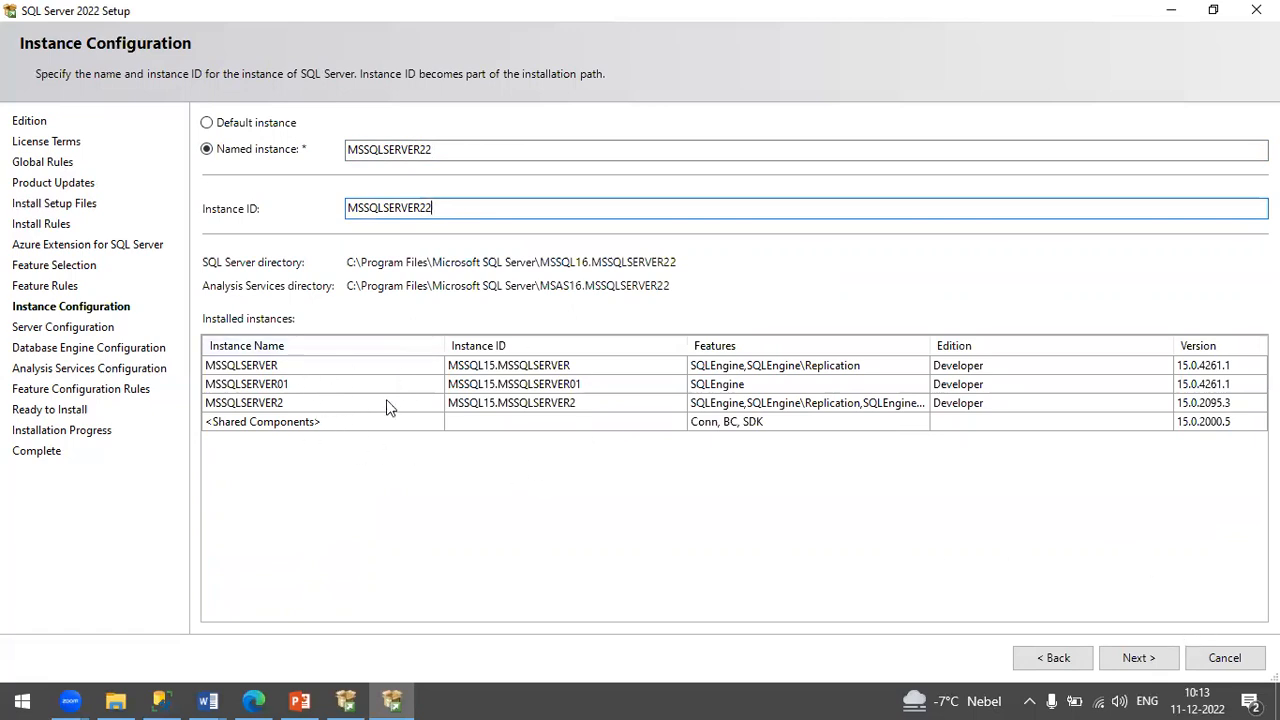
{"action": "left_click", "coordinate": [1137, 657]}
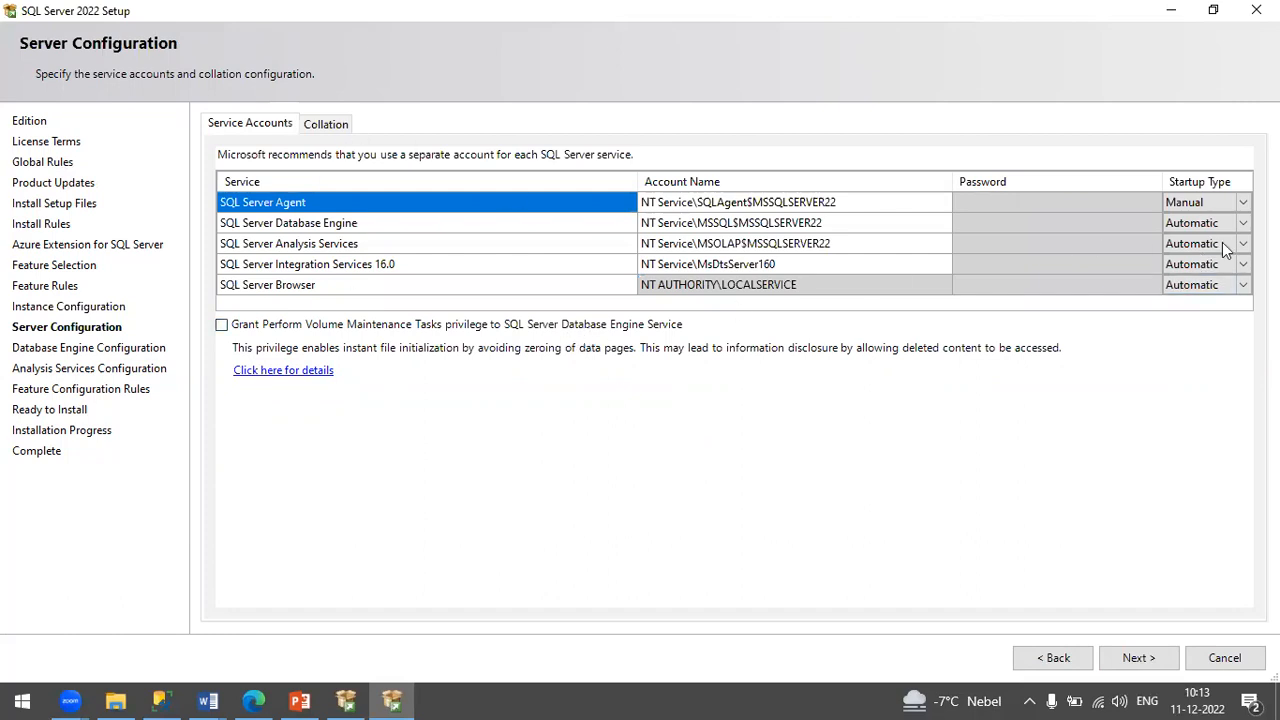
- Set the SQL Server Agent startup type to Automatic and open the collation settings
{"action": "left_click", "coordinate": [1210, 203]}
{"action": "left_click", "coordinate": [1195, 222]}
{"action": "left_click", "coordinate": [324, 126]}
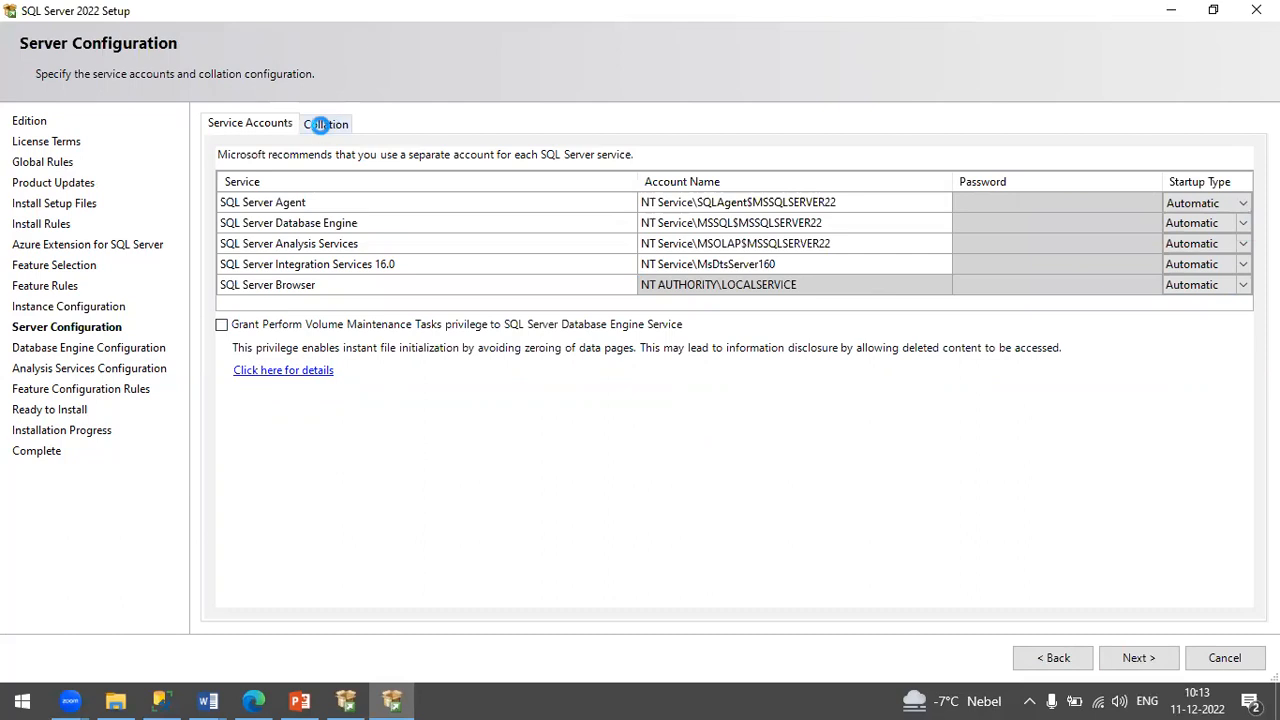